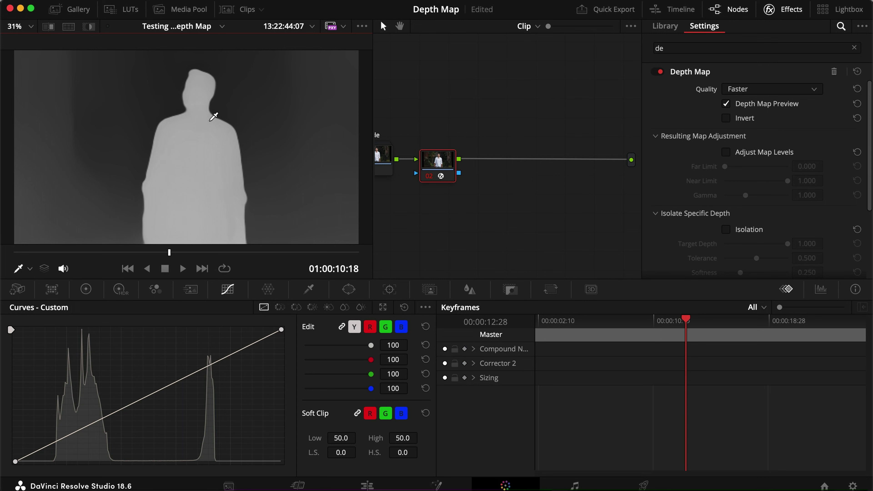
Step: Show the Waveform scope and turn off the Depth Map preview to return to the normal image
{"action": "key", "text": "super+shift+w"}
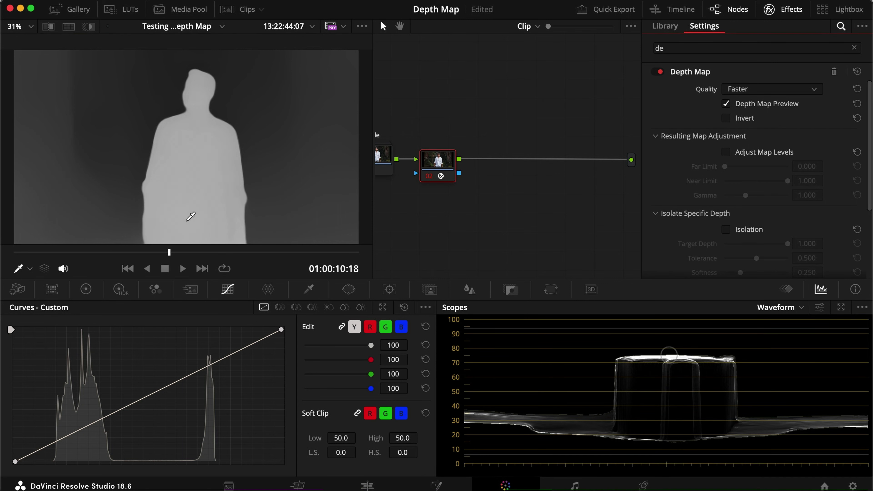
{"action": "key", "text": "d"}
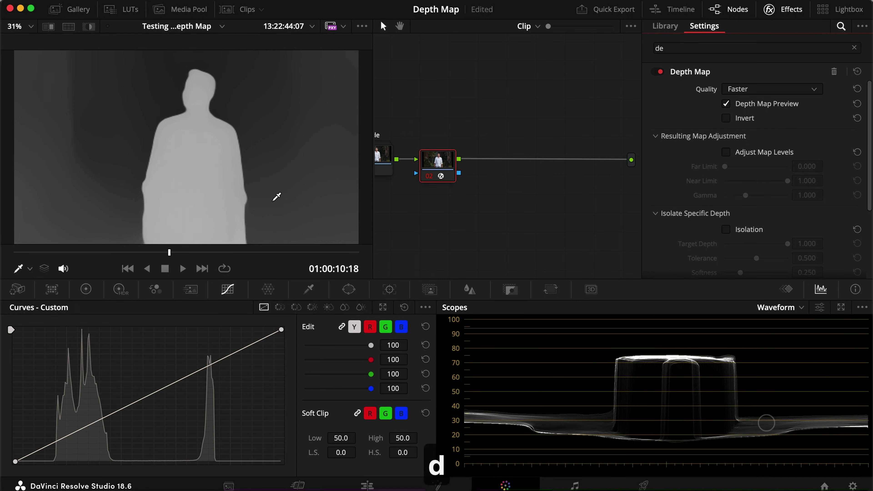
{"action": "left_click", "coordinate": [725, 104]}
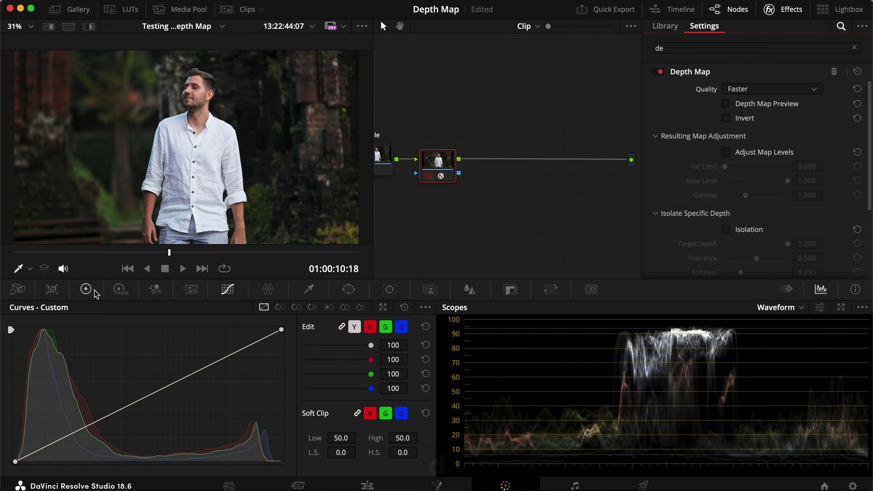
Step: Try raising the node's Offset to 60.80 in the primaries color wheels and reset it
{"action": "left_click", "coordinate": [96, 291]}
{"action": "mouse_move", "coordinate": [356, 444]}
{"action": "left_mouse_down"}
{"action": "mouse_move", "coordinate": [402, 444]}
{"action": "mouse_move", "coordinate": [352, 444]}
{"action": "left_mouse_up"}
{"action": "left_click_drag", "start_coordinate": [382, 367], "coordinate": [550, 228]}
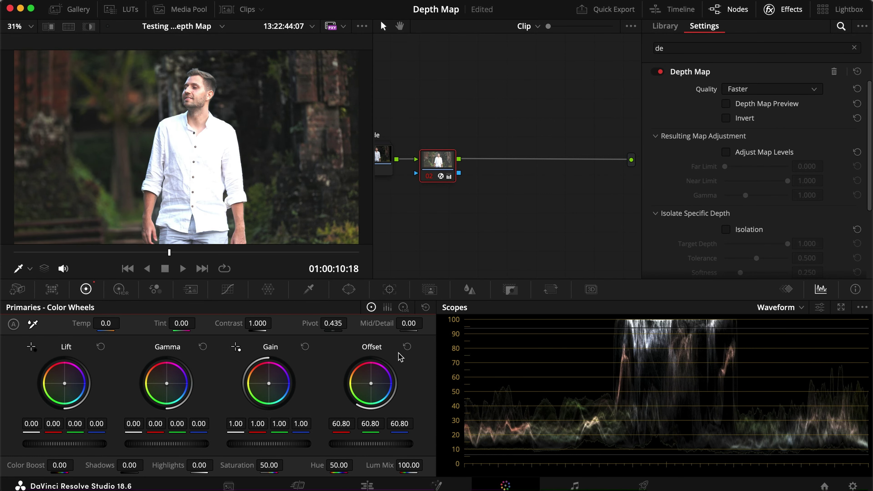
{"action": "left_click", "coordinate": [406, 346]}
Step: Turn the Depth Map preview back on and enable Adjust Map Levels
{"action": "left_click", "coordinate": [739, 107]}
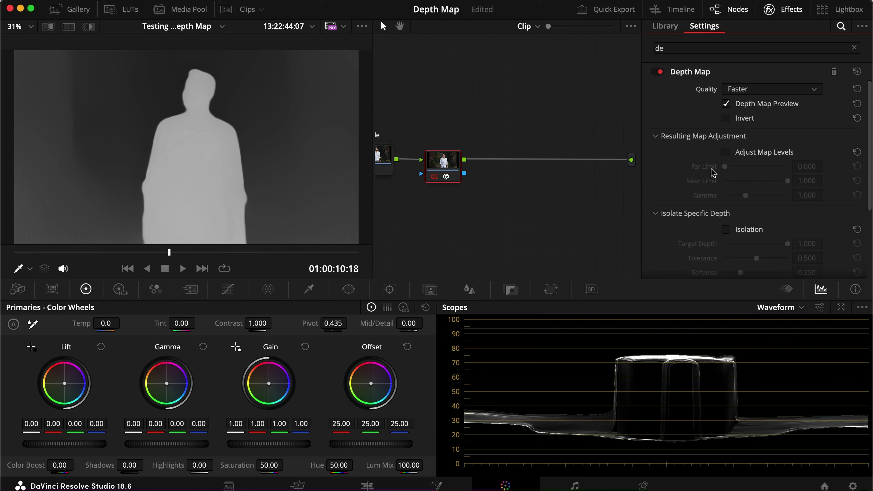
{"action": "scroll", "coordinate": [698, 156], "scroll_direction": "down", "scroll_amount": 3}
{"action": "scroll", "coordinate": [689, 195], "scroll_direction": "up", "scroll_amount": 3}
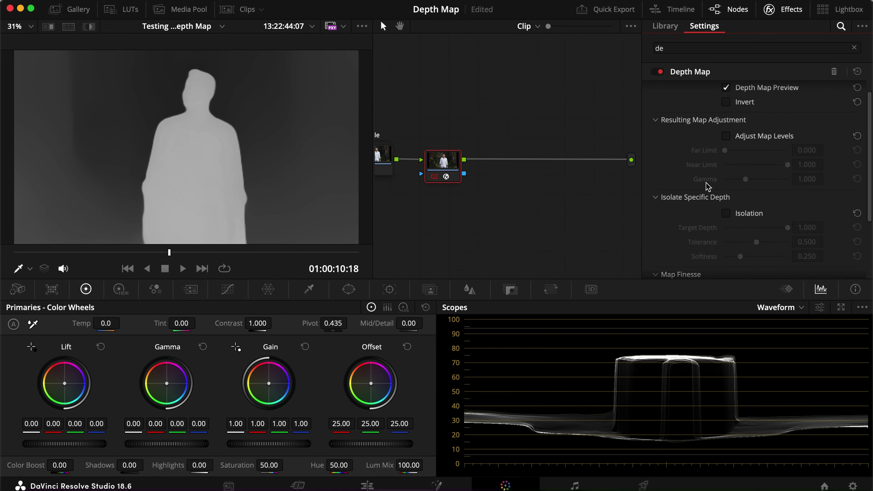
{"action": "left_click", "coordinate": [726, 137]}
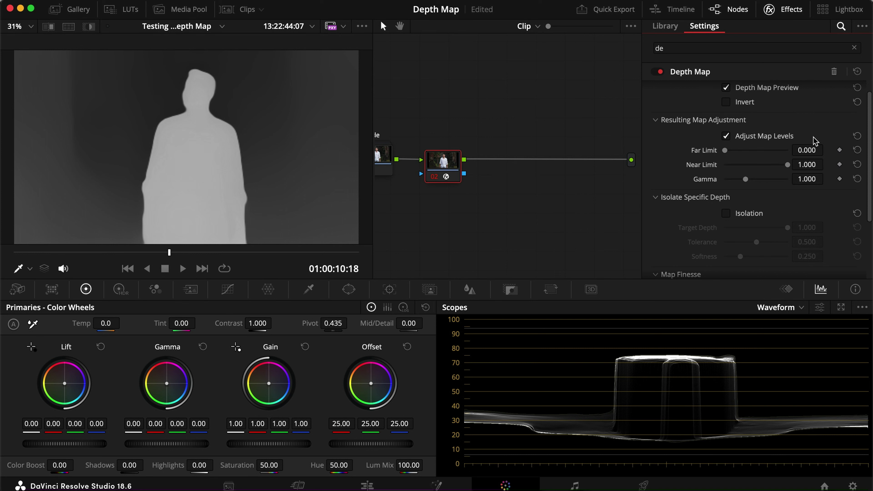
Step: Try a Far Limit of 0.294 and a Near Limit of 0.725 to separate the man from the background
{"action": "left_click_drag", "start_coordinate": [726, 153], "coordinate": [701, 150]}
{"action": "left_click", "coordinate": [726, 88]}
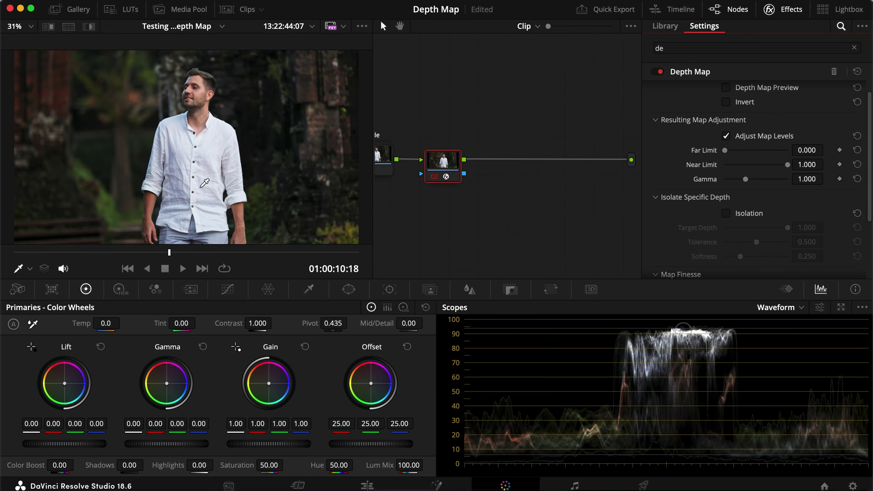
{"action": "left_click", "coordinate": [725, 87]}
{"action": "left_click_drag", "start_coordinate": [724, 150], "coordinate": [744, 154]}
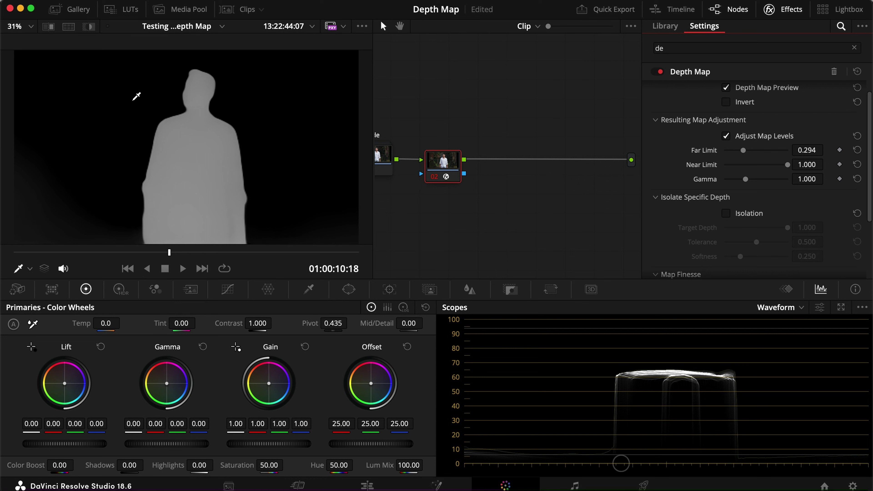
{"action": "left_click_drag", "start_coordinate": [787, 167], "coordinate": [770, 167]}
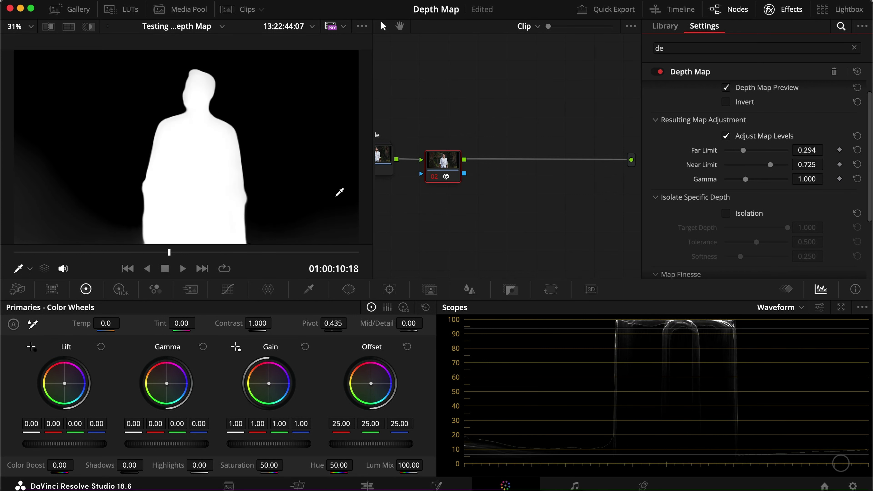
Step: Try an Offset of 34.90 on the isolated subject with the depth preview off, and reset it
{"action": "left_click", "coordinate": [726, 88]}
{"action": "mouse_move", "coordinate": [357, 443]}
{"action": "left_mouse_down"}
{"action": "mouse_move", "coordinate": [650, 411]}
{"action": "mouse_move", "coordinate": [641, 395]}
{"action": "mouse_move", "coordinate": [435, 259]}
{"action": "mouse_move", "coordinate": [633, 263]}
{"action": "mouse_move", "coordinate": [435, 260]}
{"action": "mouse_move", "coordinate": [193, 279]}
{"action": "mouse_move", "coordinate": [342, 444]}
{"action": "left_mouse_up"}
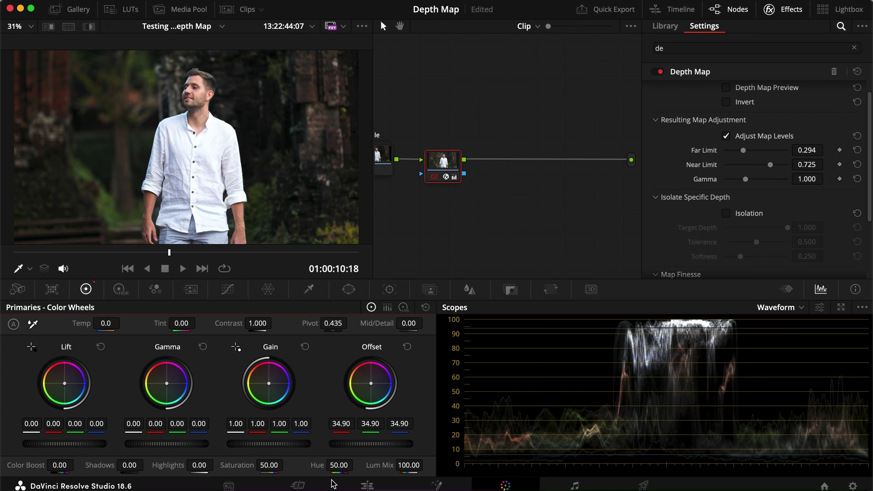
{"action": "left_click", "coordinate": [407, 346]}
Step: Toggle the Depth Map node off and on, and inspect the image in full screen
{"action": "key", "text": "super+d"}
{"action": "key", "text": "super+d"}
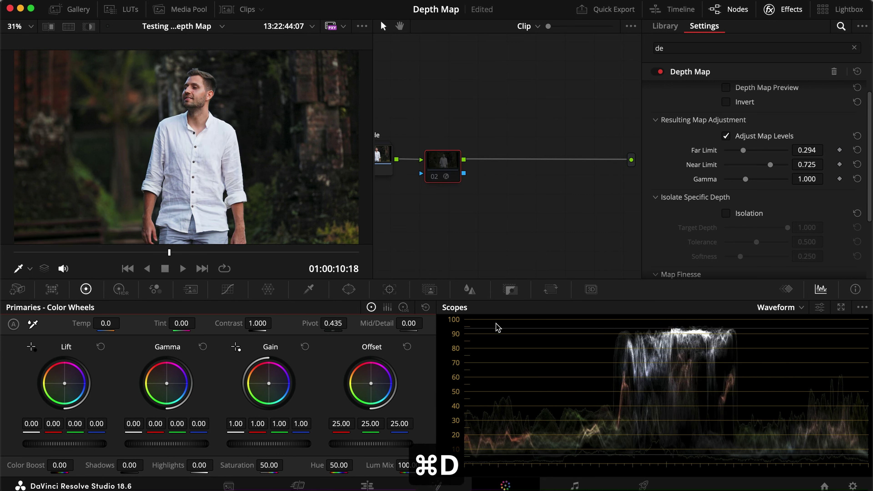
{"action": "key", "text": "super+f"}
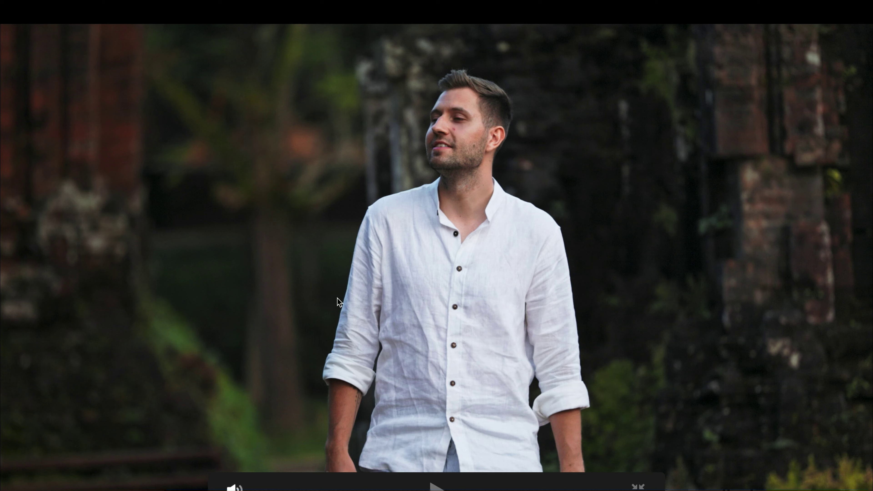
{"action": "key", "text": "Escape"}
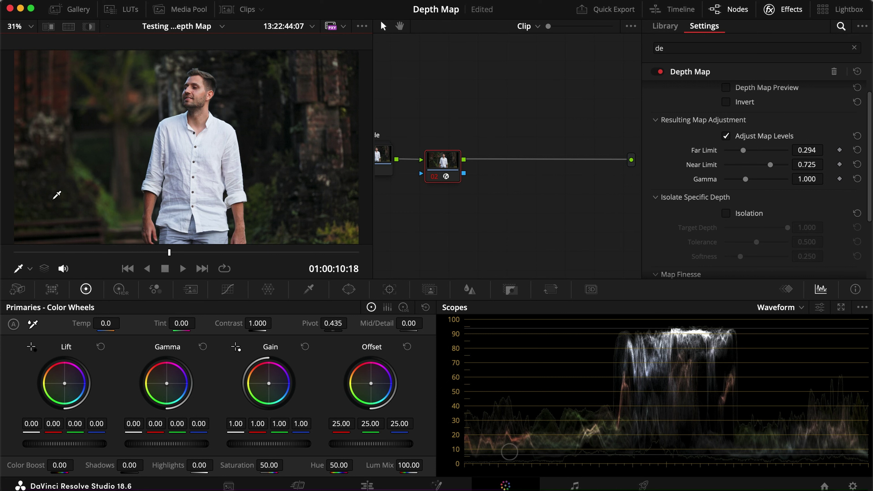
Step: Show the depth preview, set the Far Limit to 0.331, and compare the matte with the image at the clip's first frame
{"action": "left_click", "coordinate": [731, 87]}
{"action": "mouse_move", "coordinate": [742, 151]}
{"action": "left_mouse_down"}
{"action": "mouse_move", "coordinate": [721, 152]}
{"action": "mouse_move", "coordinate": [746, 155]}
{"action": "left_mouse_up"}
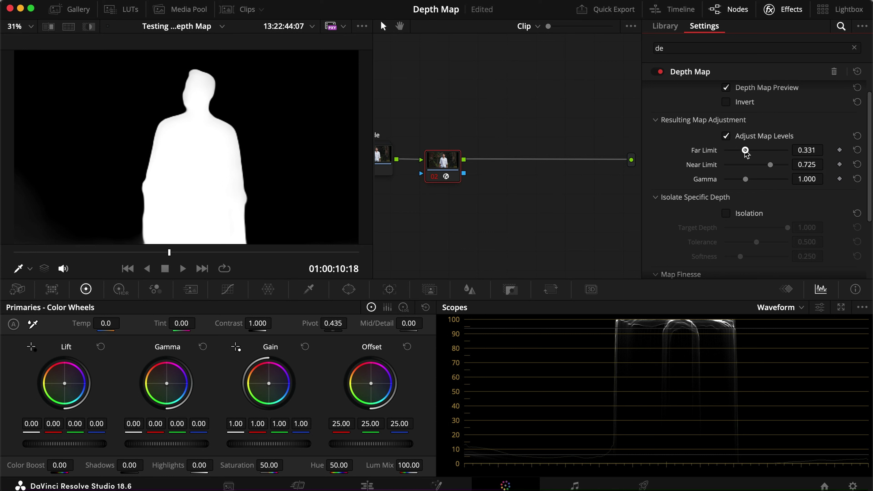
{"action": "left_click_drag", "start_coordinate": [194, 251], "coordinate": [2, 263]}
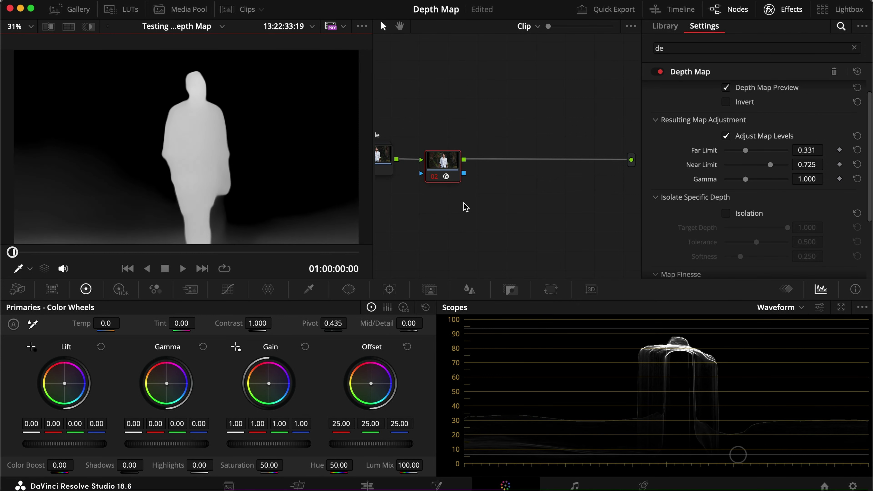
{"action": "left_click", "coordinate": [725, 88]}
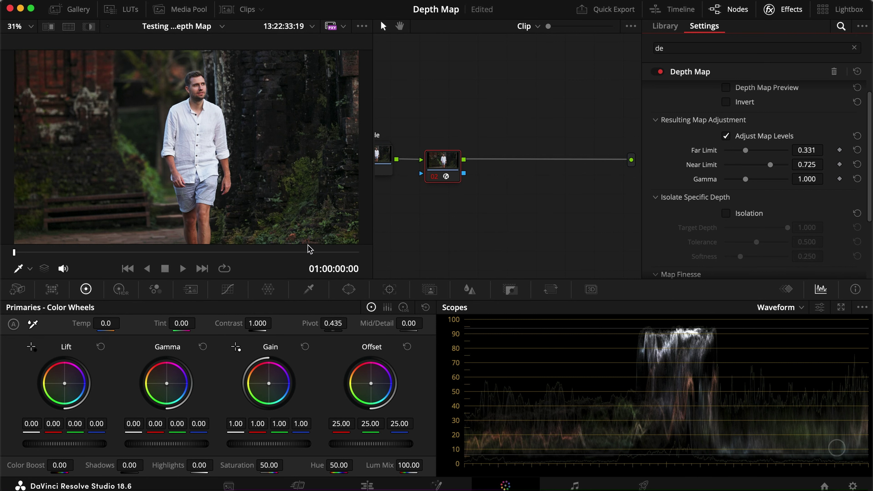
{"action": "left_click", "coordinate": [726, 87]}
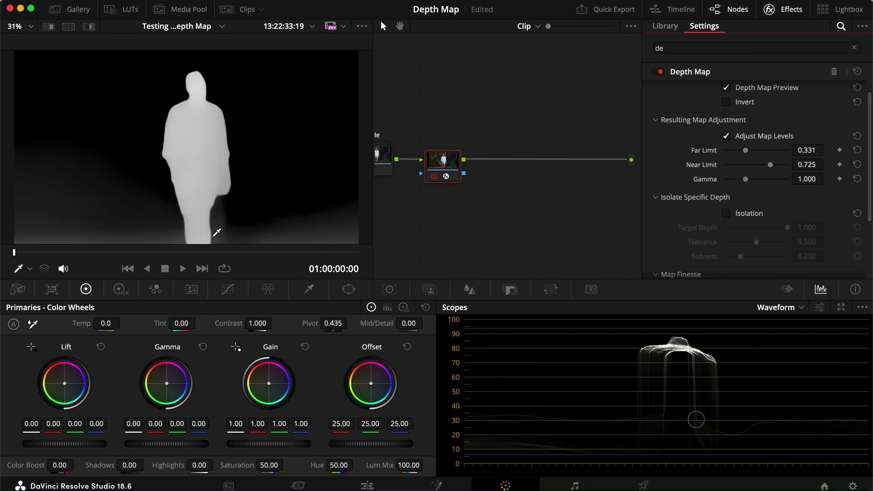
Step: Try Far Limit and Near Limit both at 0.486 while checking the matte at several frames
{"action": "left_click_drag", "start_coordinate": [64, 252], "coordinate": [112, 251]}
{"action": "left_click_drag", "start_coordinate": [770, 164], "coordinate": [754, 150]}
{"action": "left_click_drag", "start_coordinate": [230, 251], "coordinate": [180, 248]}
{"action": "mouse_move", "coordinate": [768, 168]}
{"action": "left_mouse_down"}
{"action": "mouse_move", "coordinate": [749, 168]}
{"action": "mouse_move", "coordinate": [759, 160]}
{"action": "left_mouse_up"}
Step: Enable Isolation and restore the map levels to Far Limit 0.000 and Near Limit 1.000
{"action": "left_click", "coordinate": [726, 212]}
{"action": "scroll", "coordinate": [688, 211], "scroll_direction": "down", "scroll_amount": 3}
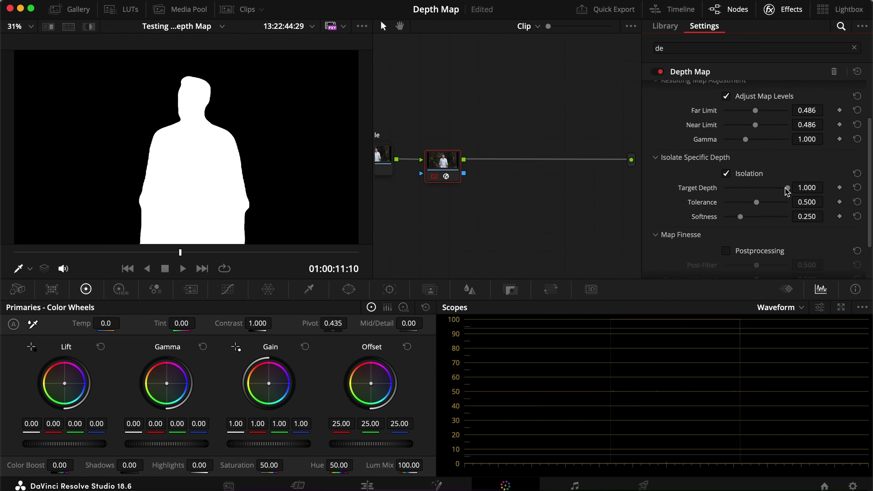
{"action": "mouse_move", "coordinate": [777, 190]}
{"action": "left_mouse_down"}
{"action": "mouse_move", "coordinate": [727, 191]}
{"action": "mouse_move", "coordinate": [789, 192]}
{"action": "left_mouse_up"}
{"action": "left_click_drag", "start_coordinate": [753, 111], "coordinate": [797, 125]}
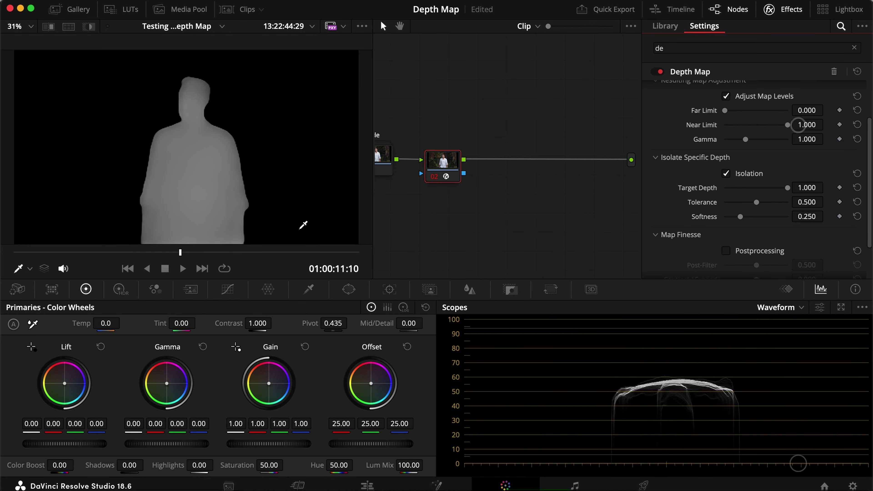
Step: Compare the matte with Isolation off and on at other frames, and set its Target Depth to 0.743
{"action": "left_click_drag", "start_coordinate": [180, 253], "coordinate": [97, 253]}
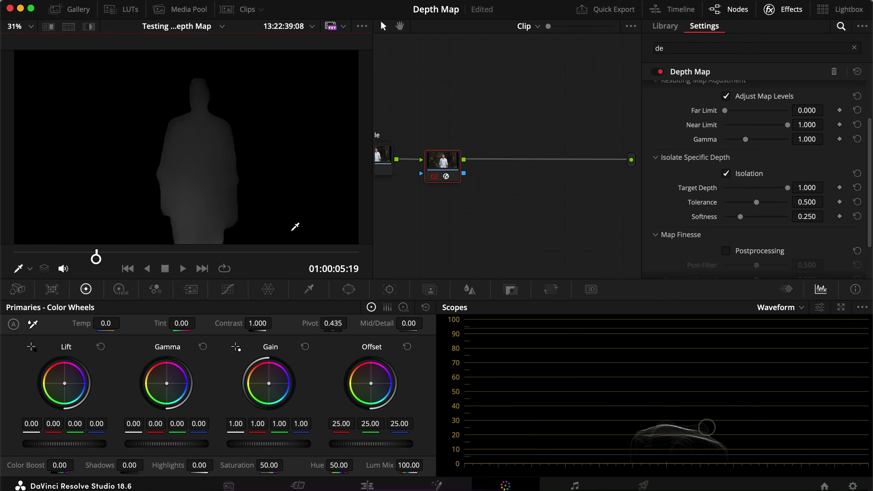
{"action": "left_click", "coordinate": [740, 174]}
{"action": "left_click_drag", "start_coordinate": [109, 261], "coordinate": [136, 253]}
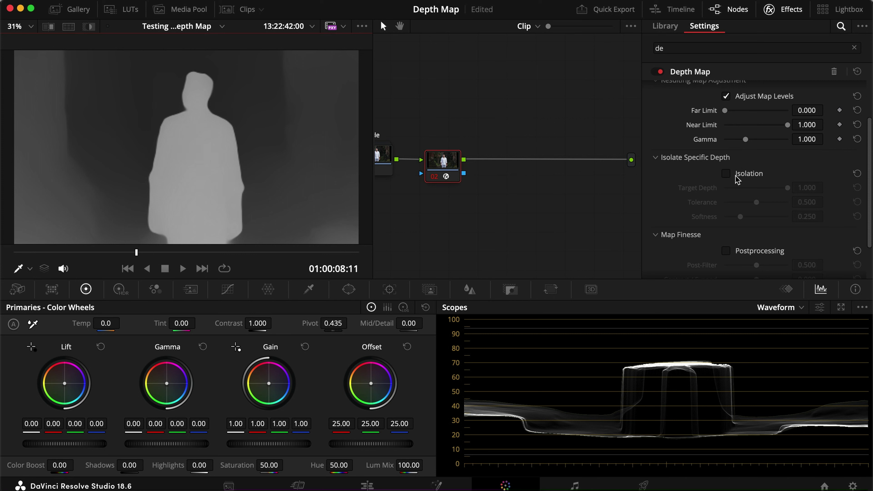
{"action": "left_click", "coordinate": [728, 174]}
{"action": "left_click_drag", "start_coordinate": [791, 190], "coordinate": [773, 192]}
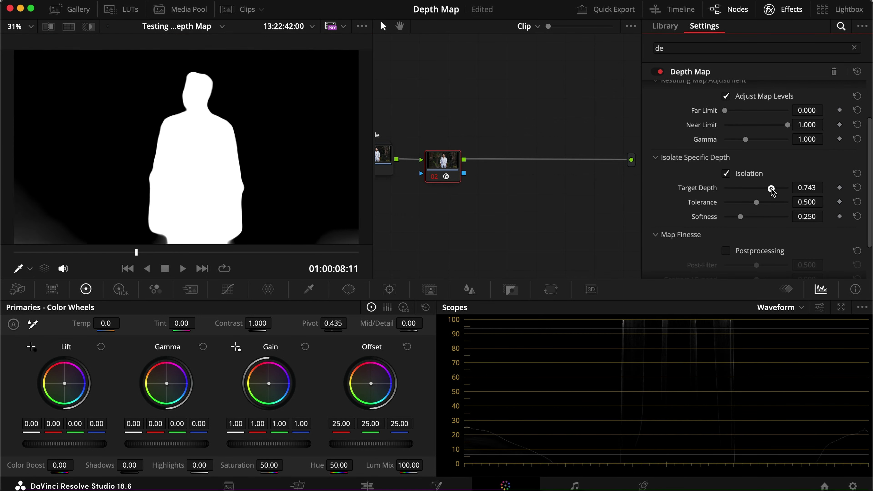
{"action": "left_click_drag", "start_coordinate": [136, 253], "coordinate": [170, 252]}
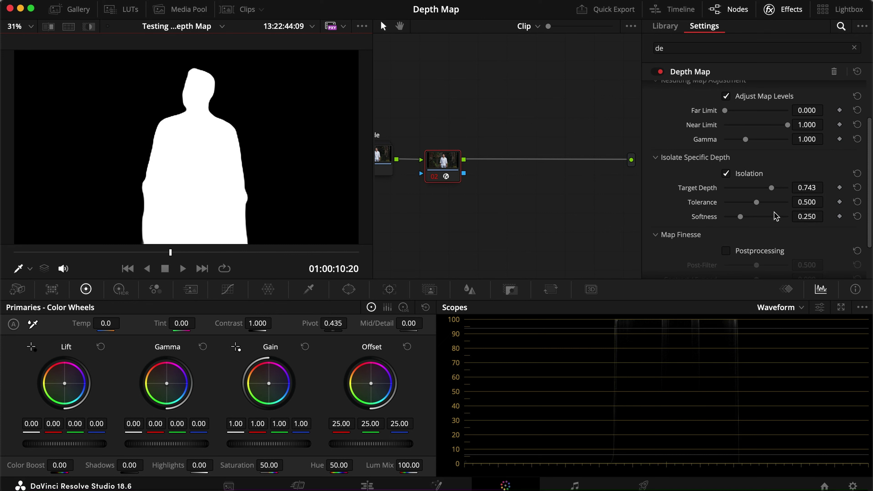
Step: Set the Isolation Tolerance to 0.477 and the Softness to 0.285
{"action": "left_click_drag", "start_coordinate": [759, 206], "coordinate": [741, 205]}
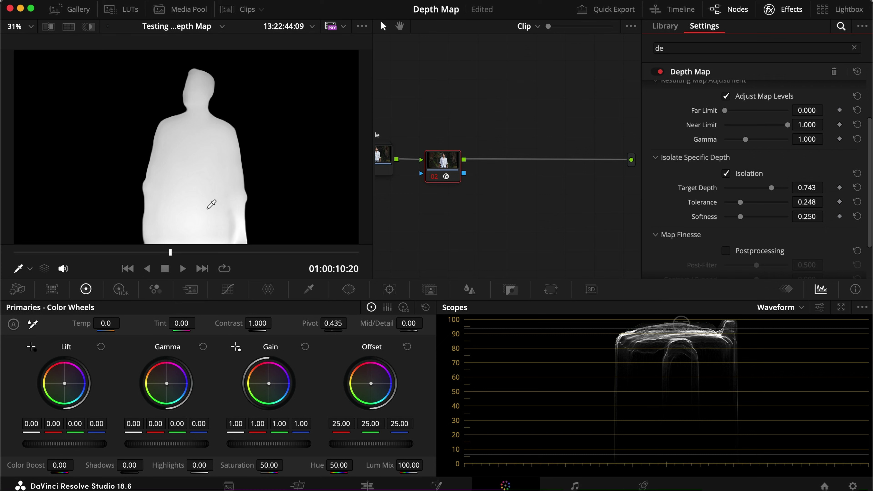
{"action": "left_click_drag", "start_coordinate": [741, 203], "coordinate": [752, 204]}
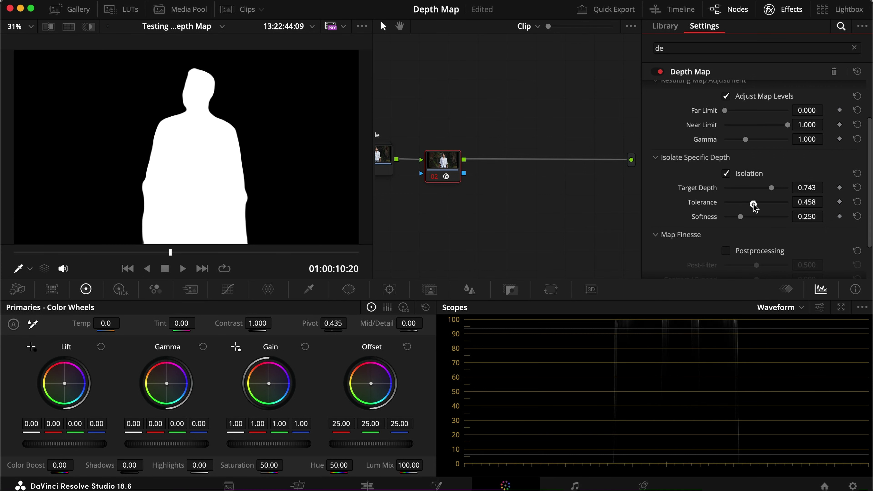
{"action": "mouse_move", "coordinate": [742, 217]}
{"action": "left_mouse_down"}
{"action": "mouse_move", "coordinate": [758, 217]}
{"action": "mouse_move", "coordinate": [678, 217]}
{"action": "mouse_move", "coordinate": [743, 220]}
{"action": "left_mouse_up"}
Step: Enable Postprocessing under Map Finesse, set Post-Filter to 1.000, and inspect the matte around the man's face
{"action": "scroll", "coordinate": [734, 241], "scroll_direction": "down", "scroll_amount": 3}
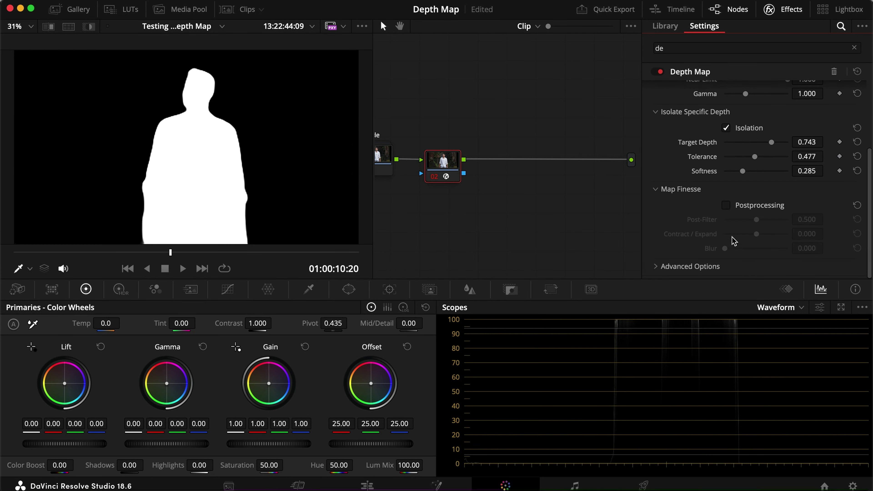
{"action": "left_click", "coordinate": [727, 207]}
{"action": "left_click_drag", "start_coordinate": [756, 221], "coordinate": [817, 219]}
{"action": "scroll", "coordinate": [219, 122], "scroll_direction": "up", "scroll_amount": 3}
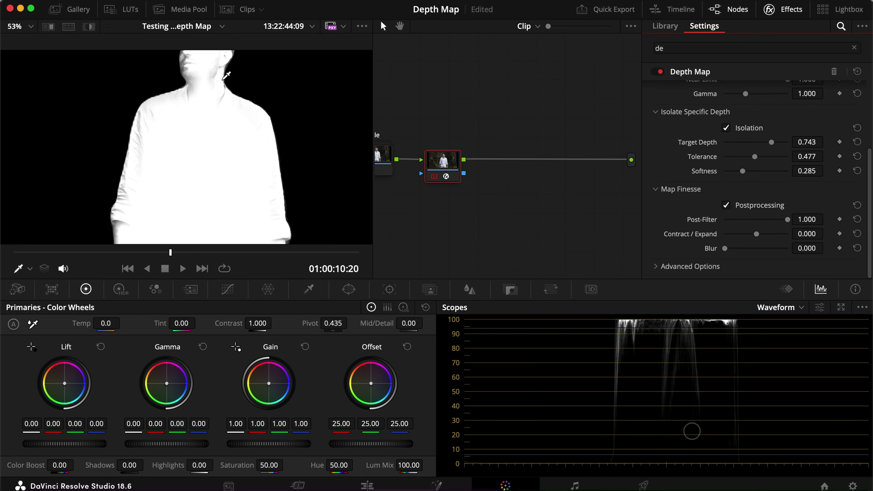
{"action": "scroll", "coordinate": [219, 122], "scroll_direction": "up", "scroll_amount": 1}
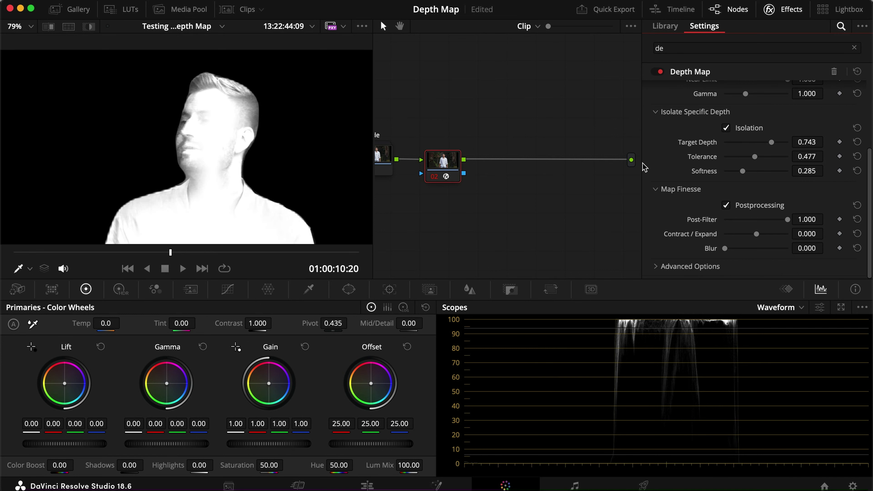
Step: Refine the matte with Target Depth 0.697, Tolerance 0.541, Post-Filter 0.500 and Blur 0.340, keeping Contract / Expand at its default
{"action": "left_click_drag", "start_coordinate": [768, 144], "coordinate": [758, 159]}
{"action": "left_click_drag", "start_coordinate": [786, 223], "coordinate": [746, 250]}
{"action": "left_click", "coordinate": [856, 232]}
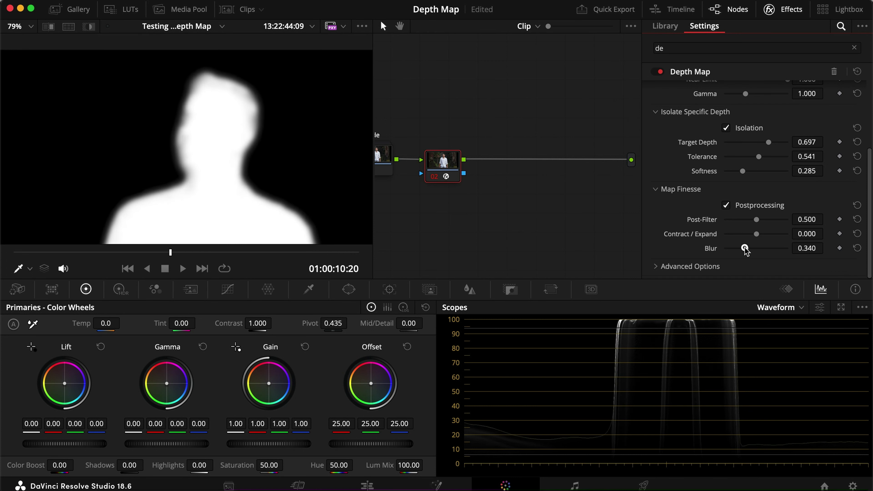
{"action": "scroll", "coordinate": [184, 184], "scroll_direction": "down", "scroll_amount": 3}
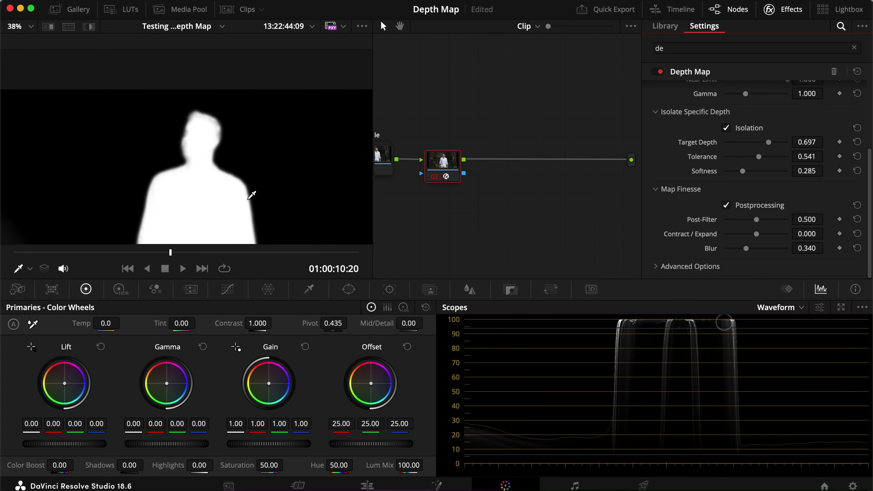
{"action": "key", "text": "shift+z"}
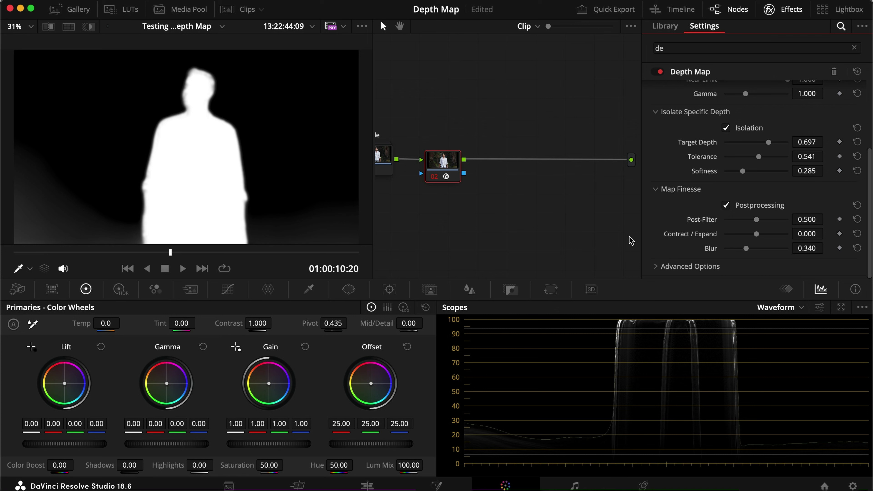
{"action": "scroll", "coordinate": [701, 198], "scroll_direction": "up", "scroll_amount": 2}
{"action": "scroll", "coordinate": [721, 220], "scroll_direction": "down", "scroll_amount": 2}
{"action": "scroll", "coordinate": [701, 214], "scroll_direction": "up", "scroll_amount": 3}
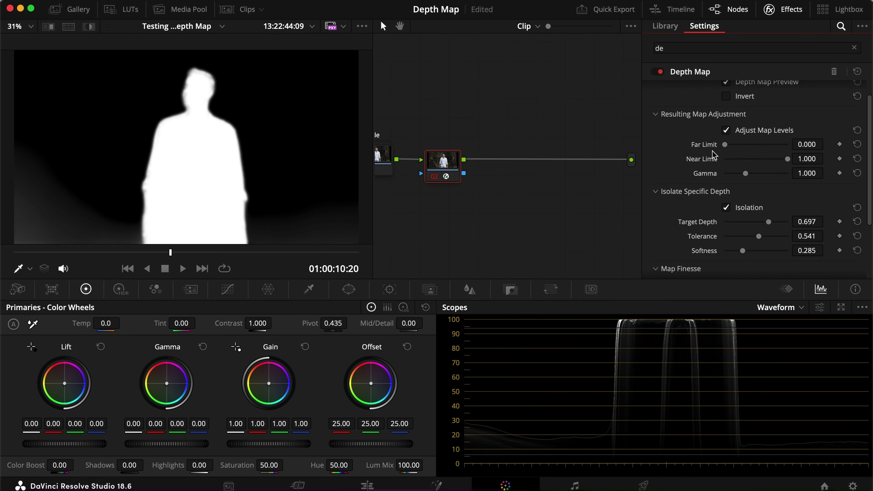
{"action": "scroll", "coordinate": [712, 155], "scroll_direction": "up", "scroll_amount": 1}
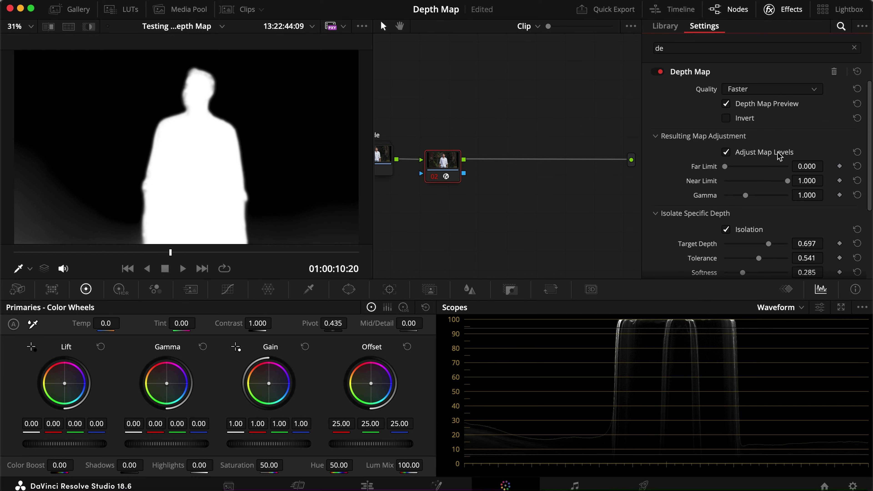
{"action": "scroll", "coordinate": [718, 186], "scroll_direction": "down", "scroll_amount": 4}
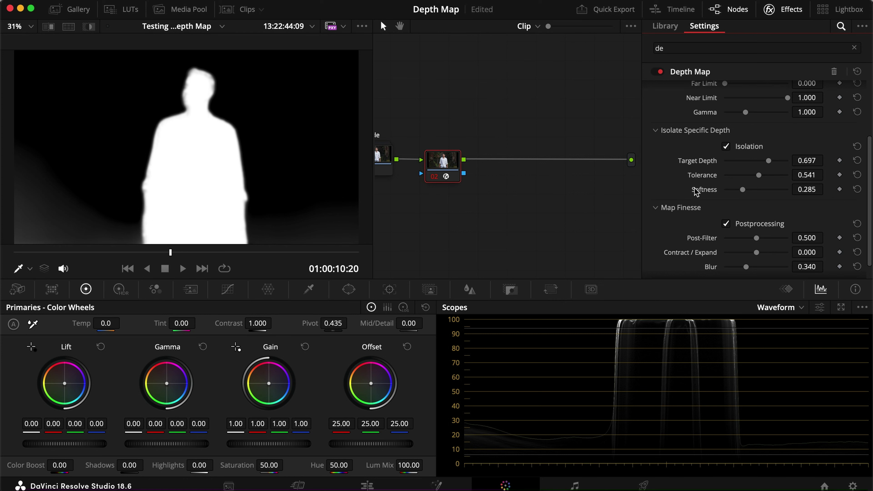
Step: Try Process Entire Frame for the Blanking Regions under Advanced Options, restore Handle Automatically, and collapse the section
{"action": "scroll", "coordinate": [698, 186], "scroll_direction": "down", "scroll_amount": 1}
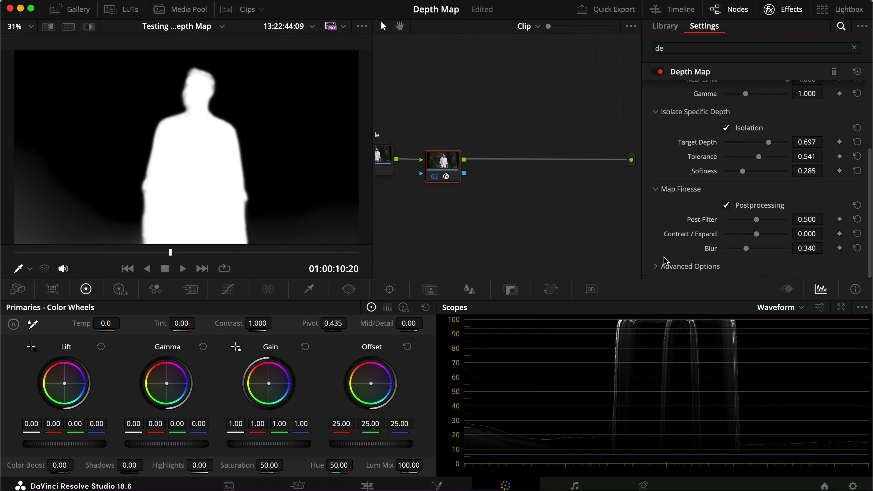
{"action": "left_click", "coordinate": [668, 268]}
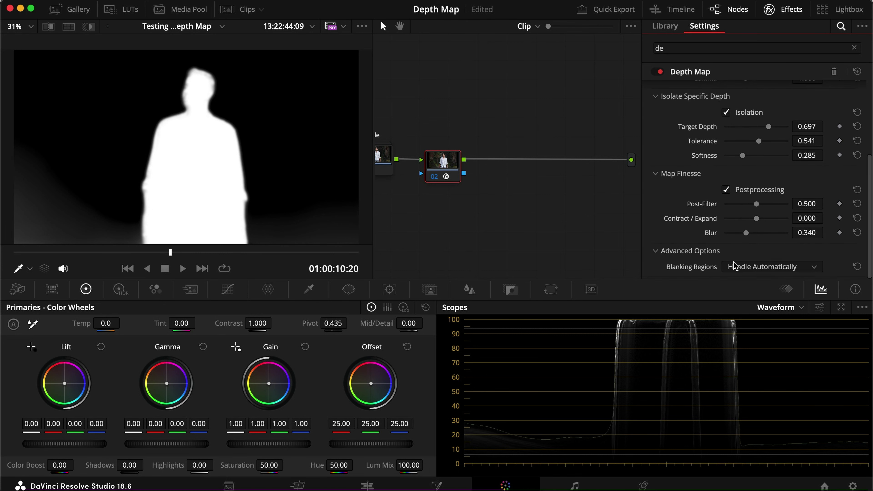
{"action": "left_click", "coordinate": [760, 266]}
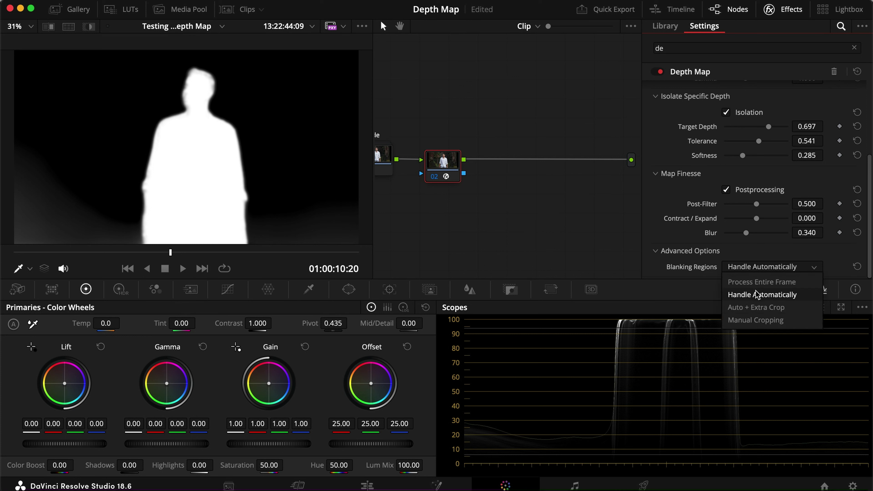
{"action": "left_click", "coordinate": [761, 282]}
{"action": "left_click", "coordinate": [755, 267]}
{"action": "left_click", "coordinate": [761, 297]}
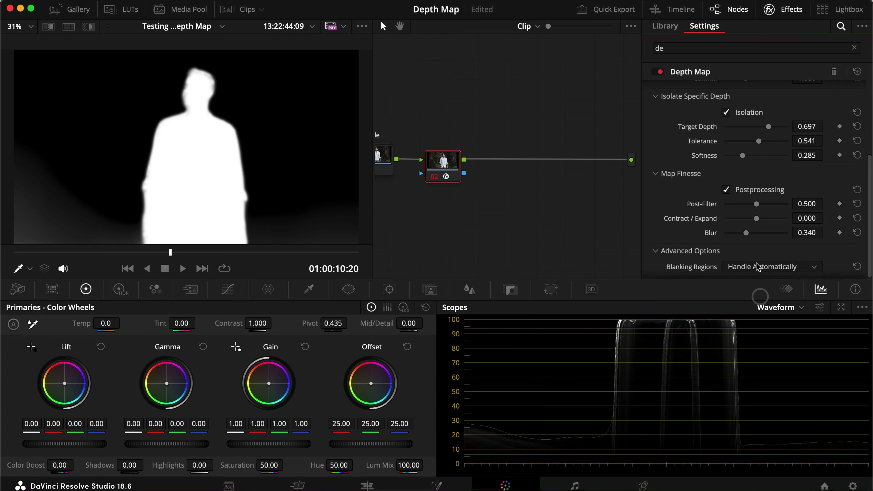
{"action": "left_click", "coordinate": [653, 252]}
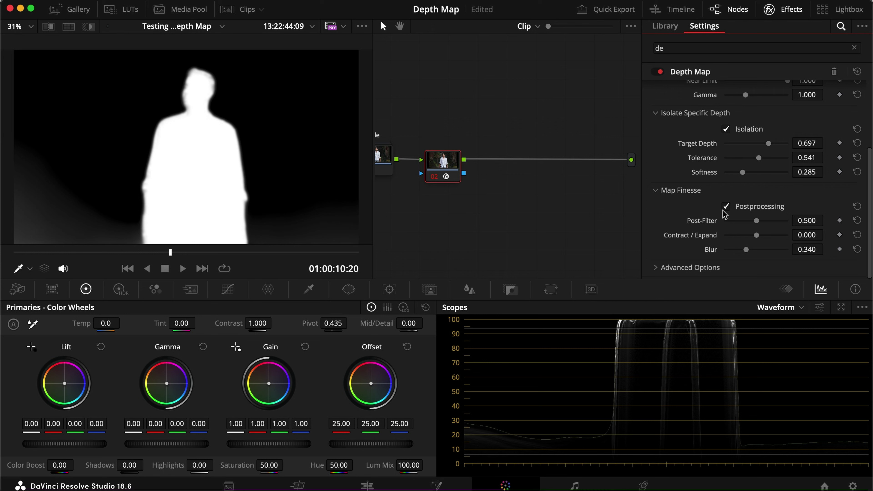
Step: Reset all Depth Map settings, including isolation, postprocessing and map levels, to their defaults
{"action": "left_click", "coordinate": [857, 129]}
{"action": "scroll", "coordinate": [855, 137], "scroll_direction": "up", "scroll_amount": 5}
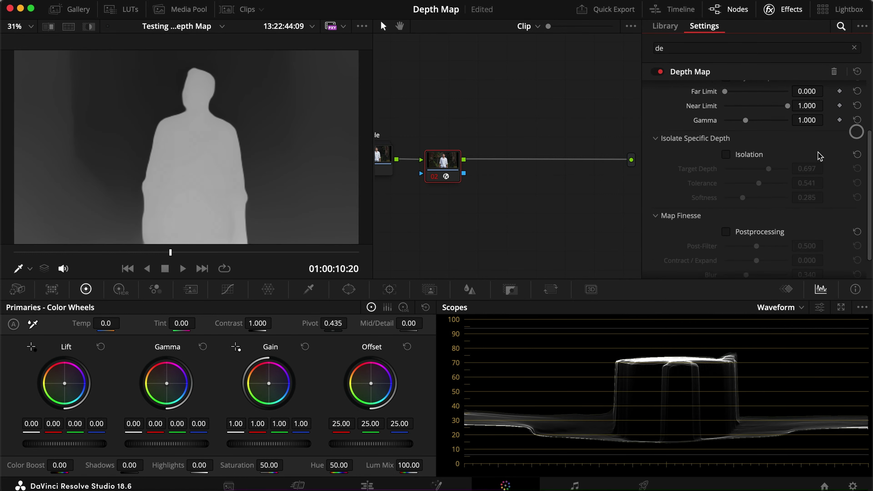
{"action": "left_click", "coordinate": [854, 153]}
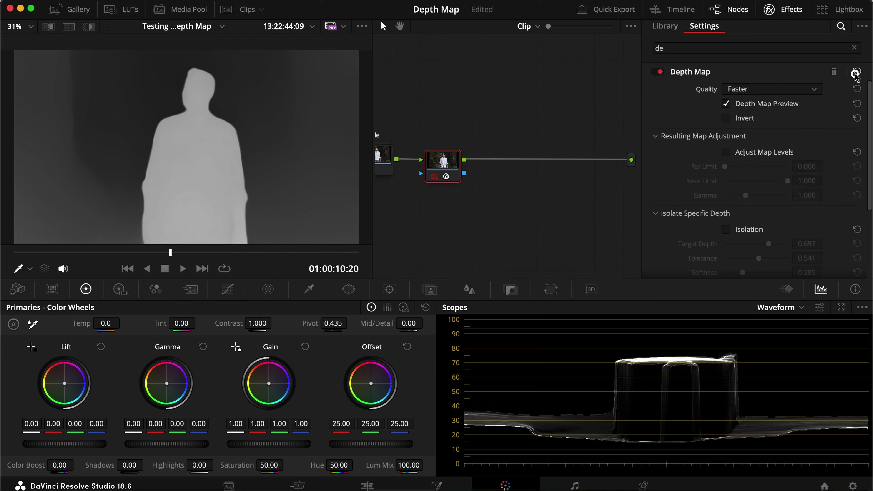
{"action": "left_click", "coordinate": [431, 218]}
{"action": "left_click", "coordinate": [438, 163]}
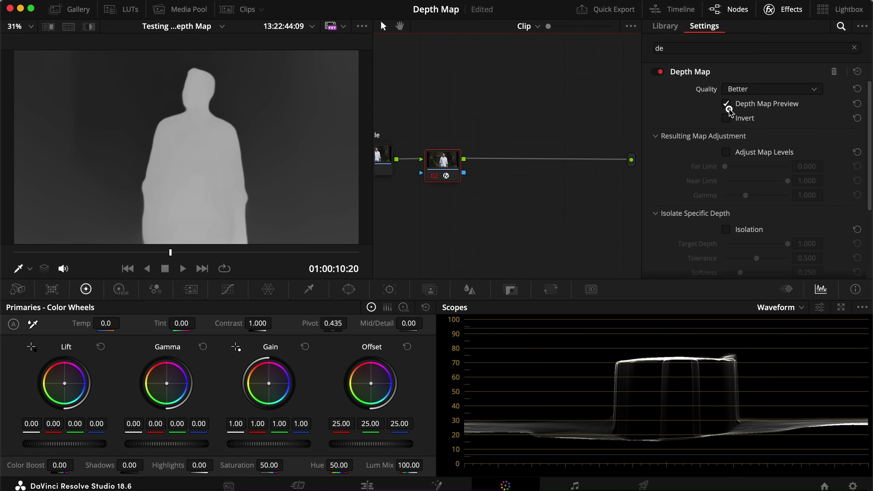
Step: Delete the Depth Map node from the clip's grade and return to the Edit page
{"action": "left_click", "coordinate": [370, 484]}
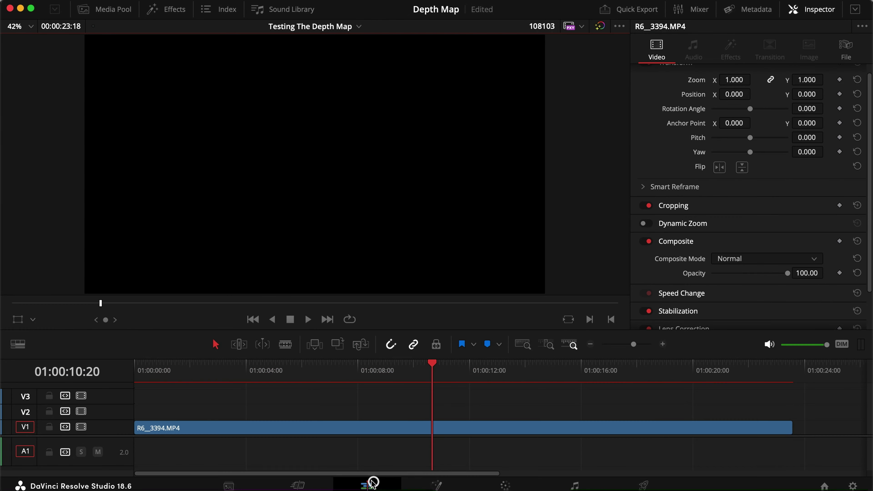
{"action": "left_click_drag", "start_coordinate": [301, 365], "coordinate": [274, 366]}
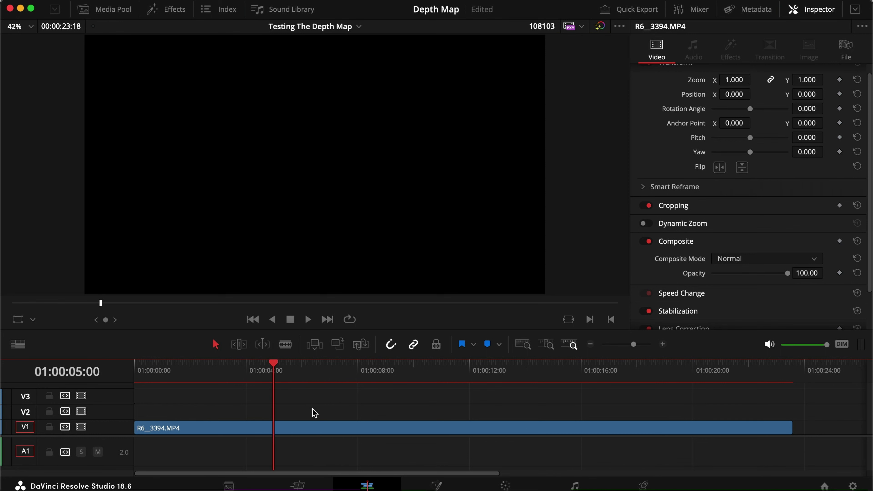
{"action": "left_click", "coordinate": [505, 484]}
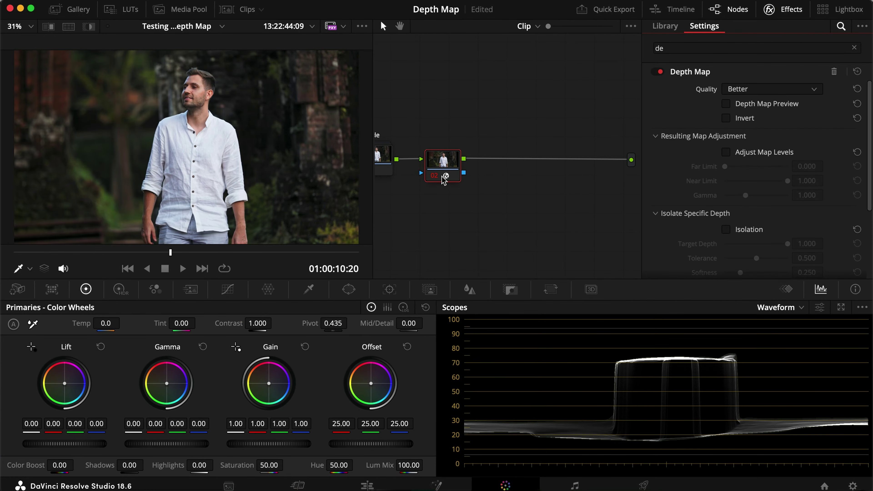
{"action": "key", "text": "BackSpace"}
{"action": "left_click", "coordinate": [348, 483]}
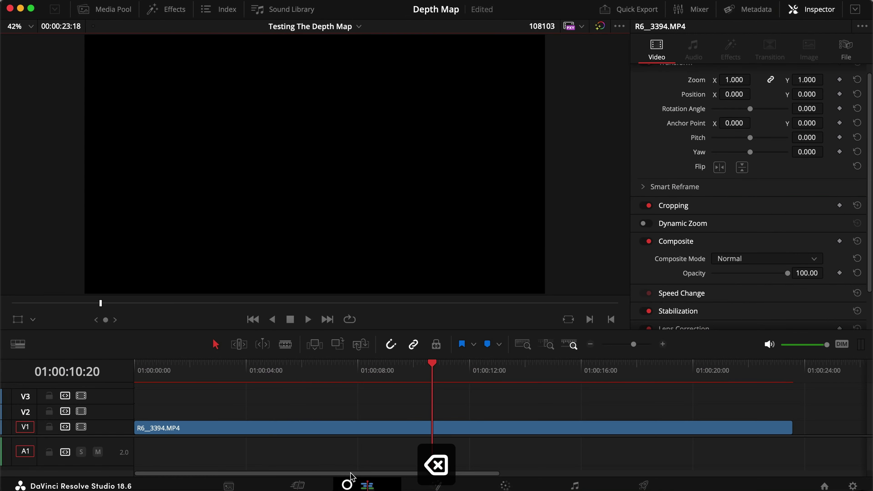
Step: Review the ungraded clip at several points on the timeline and check its node graph on the Color page
{"action": "left_click_drag", "start_coordinate": [272, 378], "coordinate": [361, 373]}
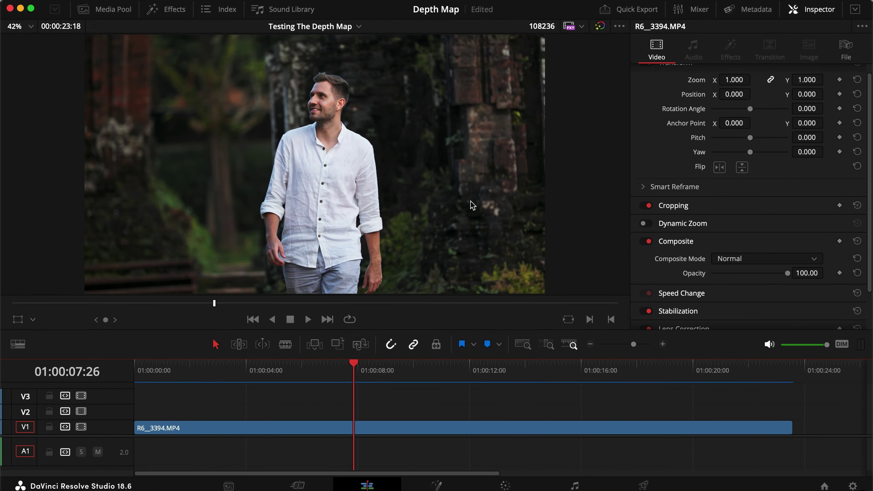
{"action": "left_click_drag", "start_coordinate": [367, 357], "coordinate": [127, 368]}
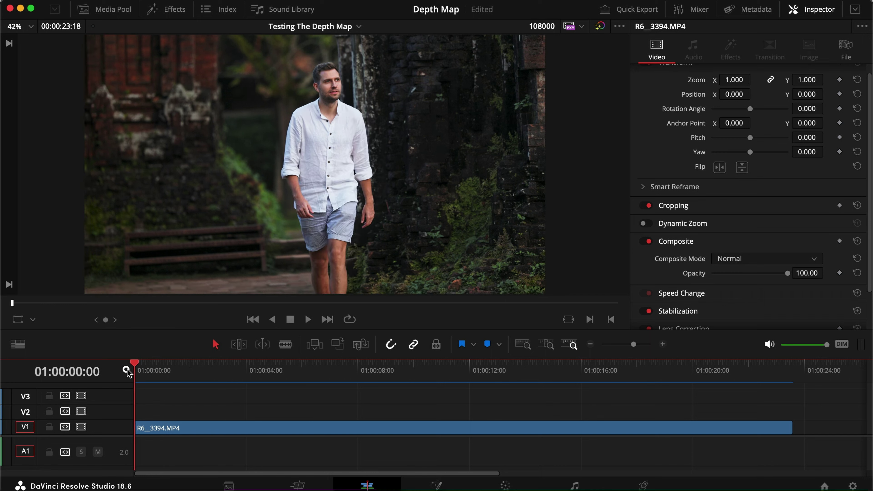
{"action": "left_click_drag", "start_coordinate": [315, 374], "coordinate": [356, 377]}
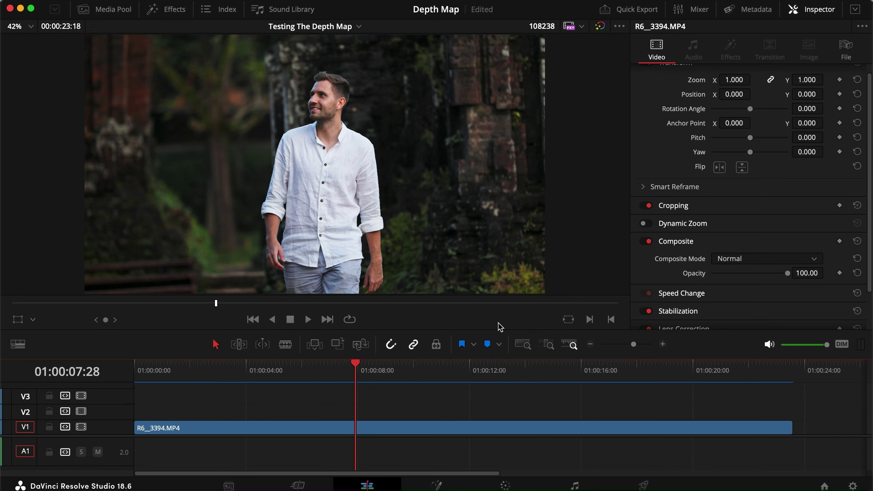
{"action": "left_click_drag", "start_coordinate": [355, 368], "coordinate": [385, 371]}
{"action": "left_click", "coordinate": [397, 430]}
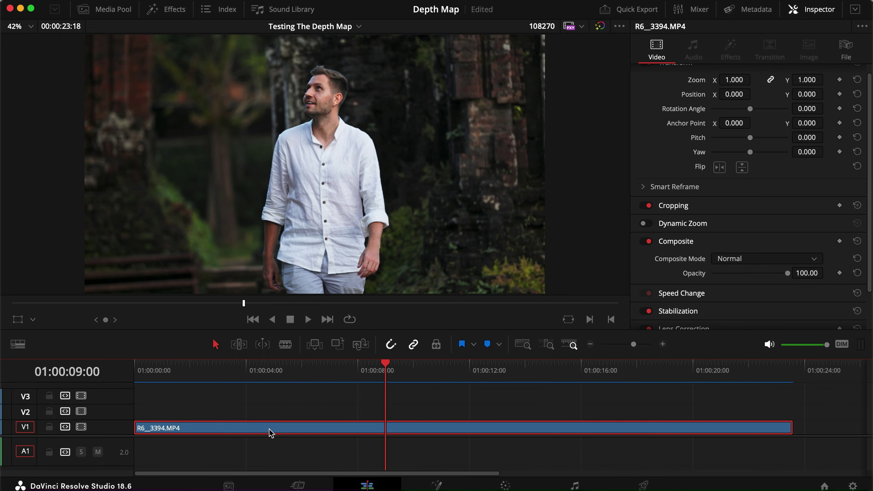
{"action": "key", "text": "shift+6"}
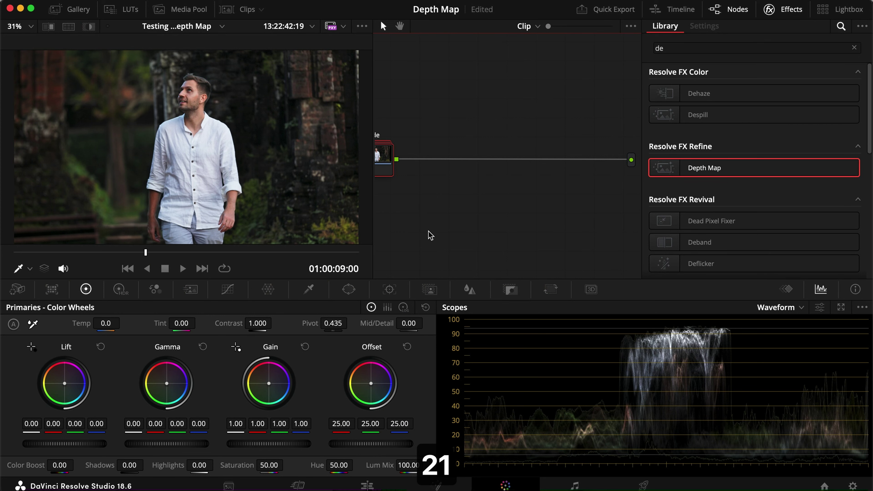
{"action": "left_click", "coordinate": [367, 485]}
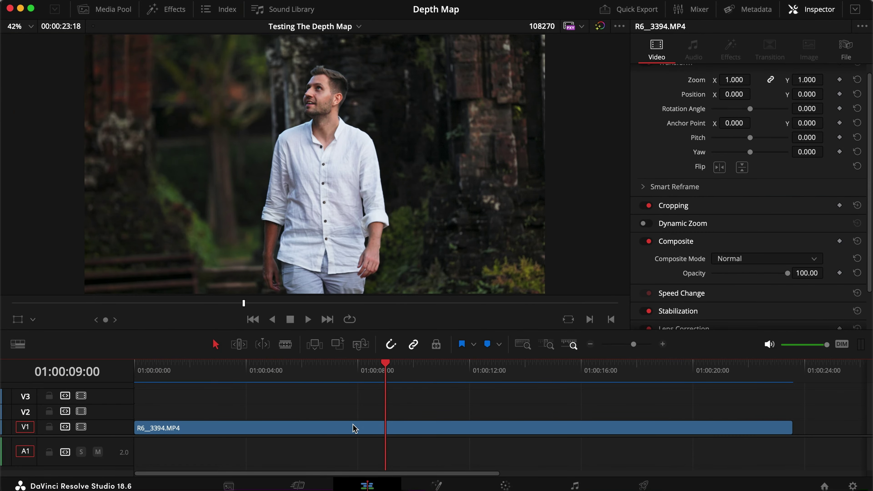
Step: Duplicate the R6__3394.MP4 clip from track V1 onto track V3 and disable the video of track V3
{"action": "left_click_drag", "start_coordinate": [341, 425], "coordinate": [337, 411]}
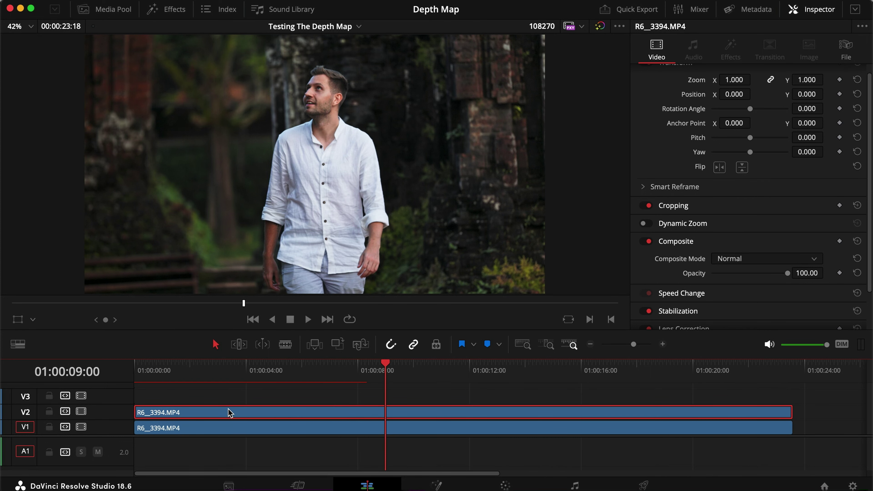
{"action": "left_click_drag", "start_coordinate": [260, 414], "coordinate": [258, 391]}
{"action": "left_click", "coordinate": [222, 414]}
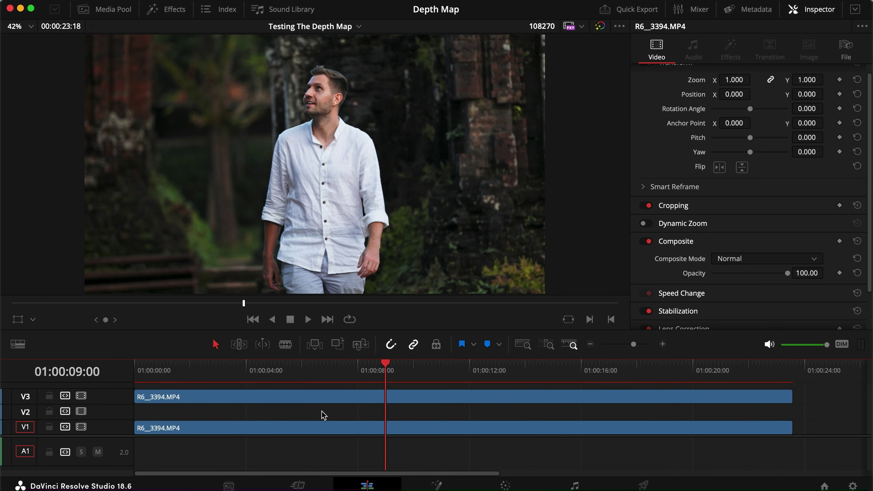
{"action": "left_click", "coordinate": [81, 396]}
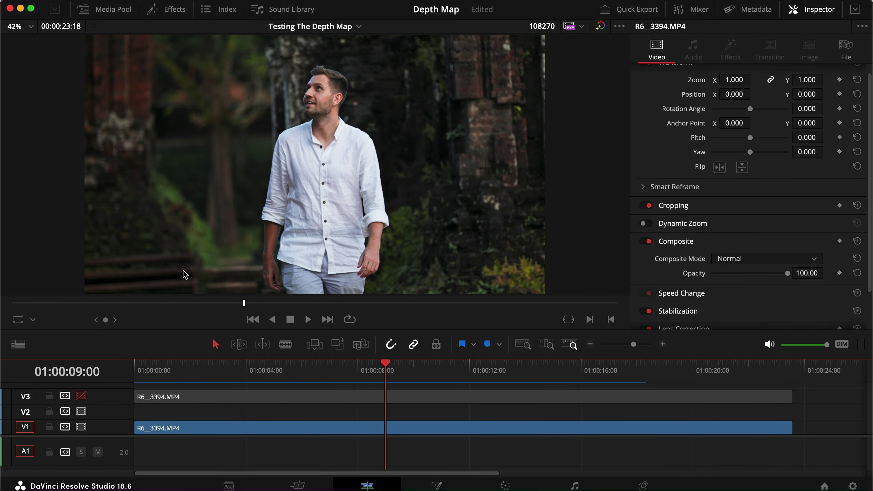
Step: Add a Text+ title at the start of track V2 and extend it to the full length of the clips
{"action": "left_click", "coordinate": [166, 9]}
{"action": "left_click", "coordinate": [32, 89]}
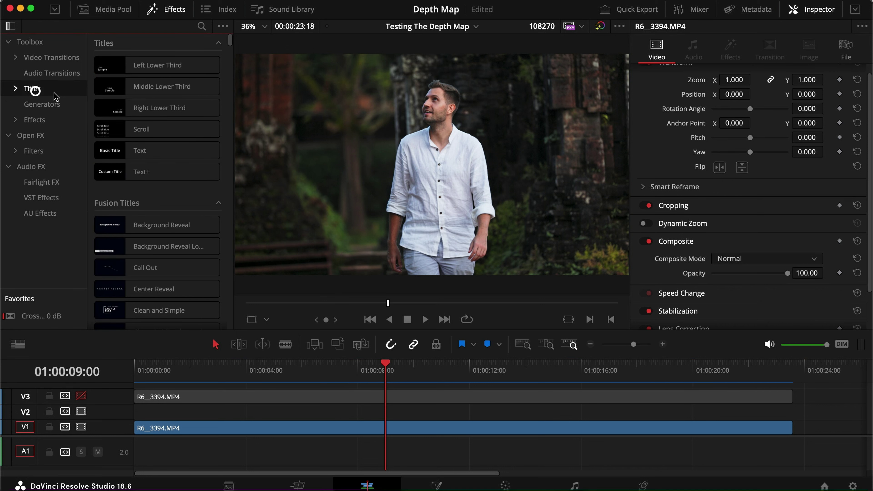
{"action": "left_click_drag", "start_coordinate": [155, 172], "coordinate": [131, 411]}
{"action": "left_click_drag", "start_coordinate": [268, 412], "coordinate": [791, 411]}
{"action": "scroll", "coordinate": [721, 165], "scroll_direction": "up", "scroll_amount": 3}
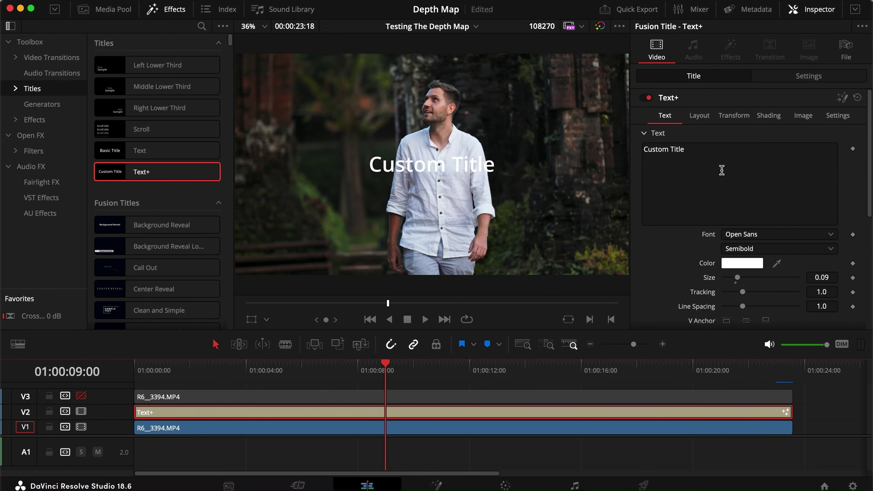
Step: Change the title text to DEPTH MAP in Poppins SemiBold with a size of 0.2585
{"action": "left_click", "coordinate": [725, 170]}
{"action": "key", "text": "super+a"}
{"action": "type", "text": "DEPTH MAP"}
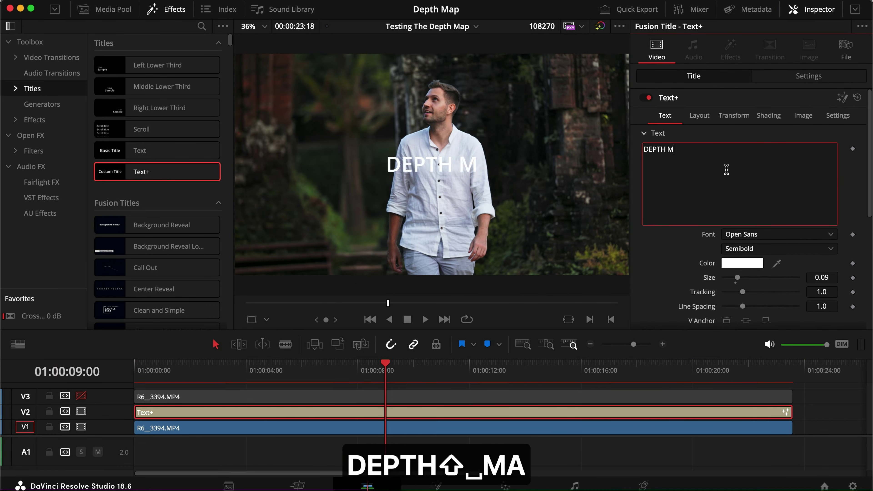
{"action": "left_click", "coordinate": [792, 235]}
{"action": "type", "text": "pop"}
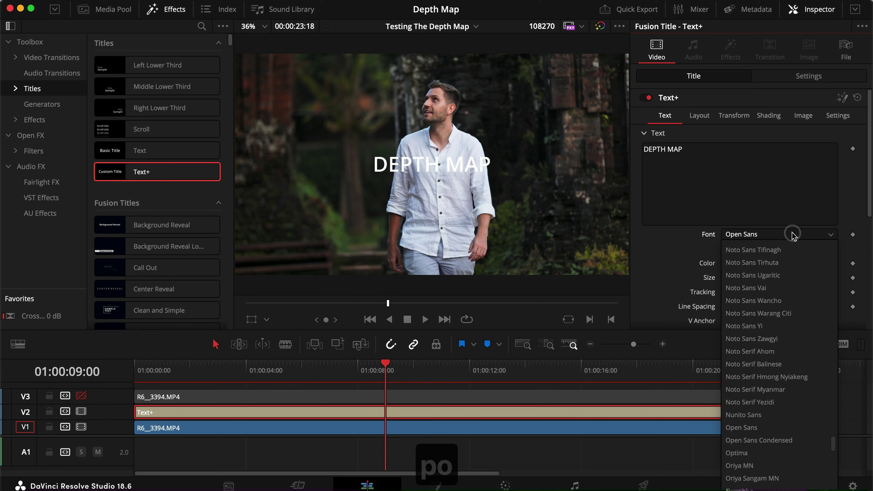
{"action": "key", "text": "Return"}
{"action": "left_click_drag", "start_coordinate": [821, 278], "coordinate": [839, 277]}
{"action": "left_click_drag", "start_coordinate": [443, 235], "coordinate": [498, 236]}
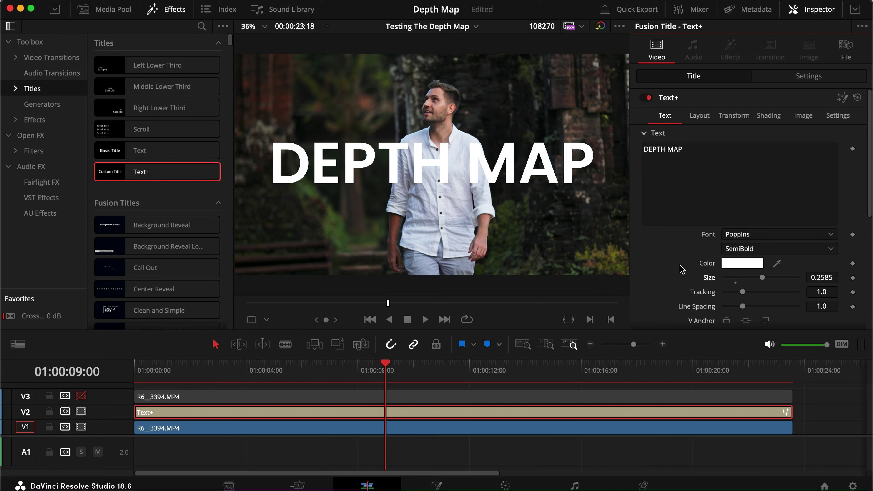
Step: Move to 01:00:10:14, re-enable the video of track V3 and select the clip on it
{"action": "left_click_drag", "start_coordinate": [234, 374], "coordinate": [426, 377]}
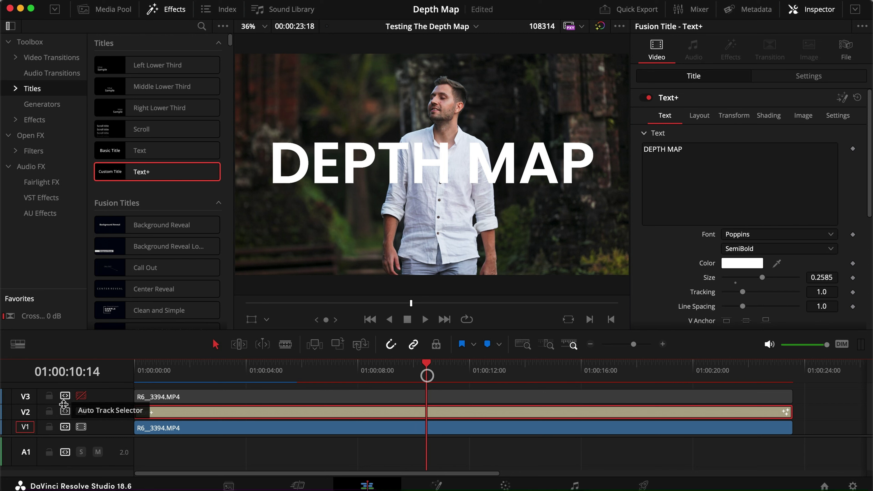
{"action": "left_click", "coordinate": [80, 396]}
{"action": "left_click", "coordinate": [369, 394]}
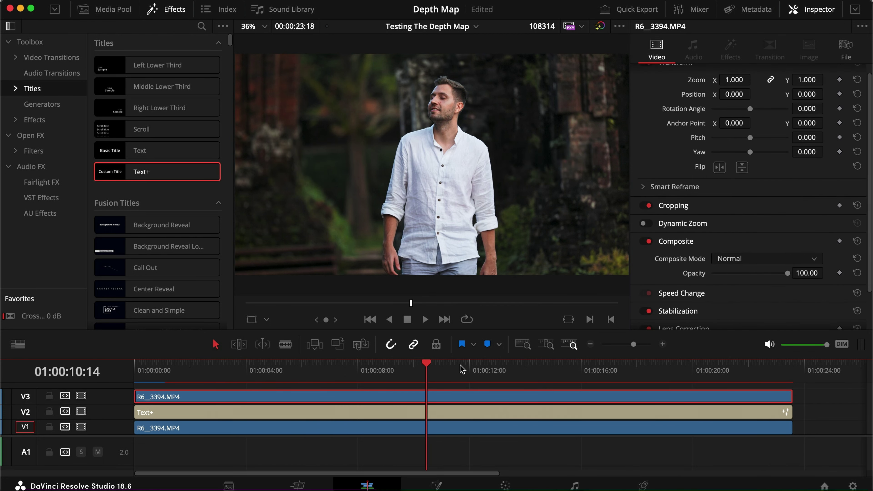
Step: Add a serial node to the V3 clip on the Color page, apply the Depth Map effect to it, and go to 01:00:10:20
{"action": "left_click", "coordinate": [491, 485]}
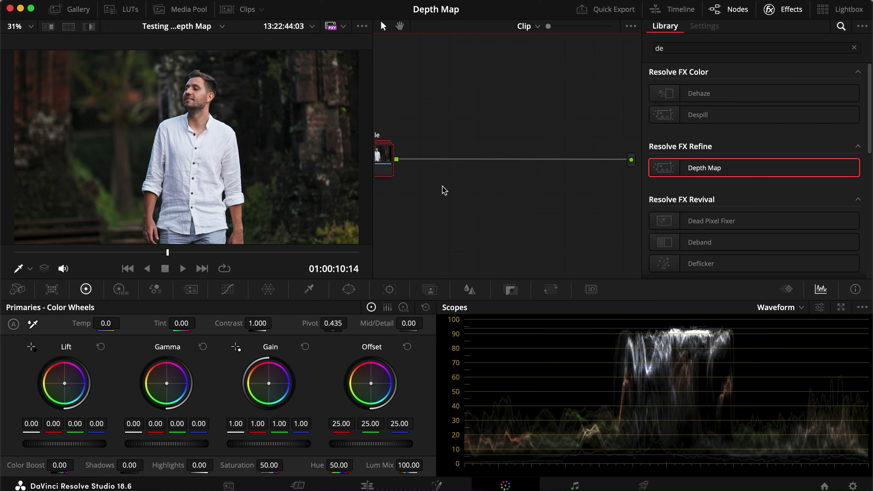
{"action": "key", "text": "alt+s"}
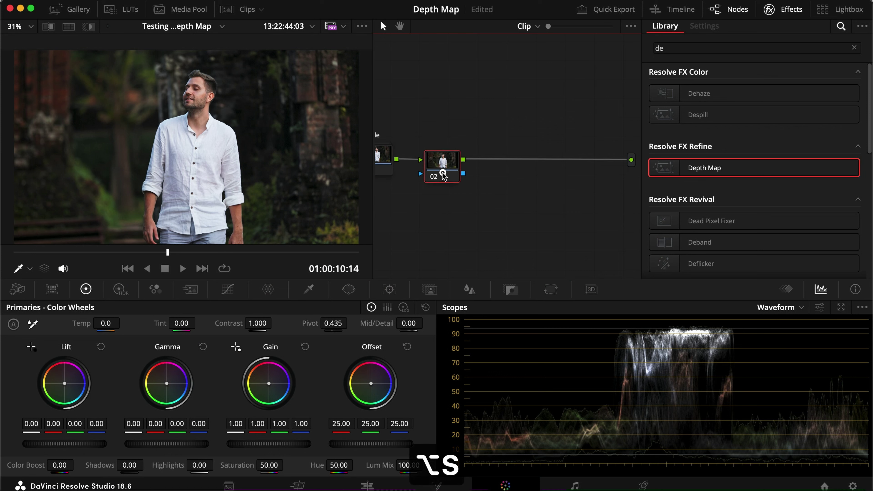
{"action": "left_click_drag", "start_coordinate": [685, 171], "coordinate": [447, 178]}
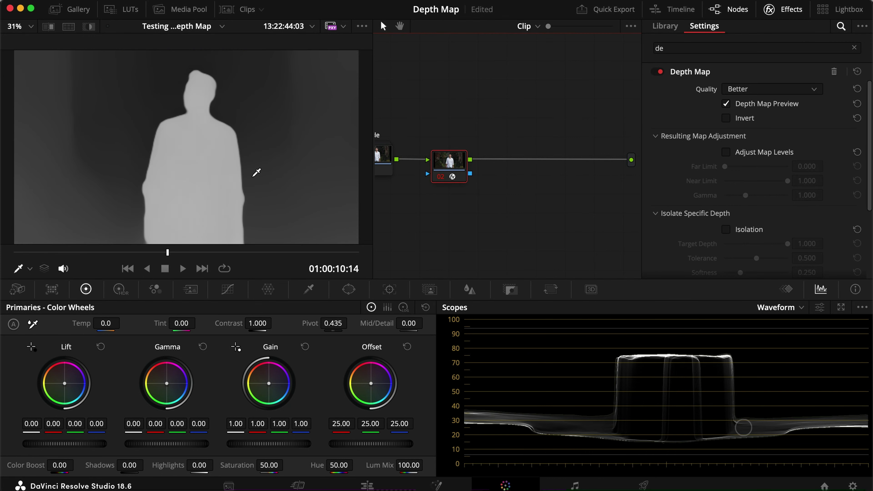
{"action": "left_click", "coordinate": [167, 254]}
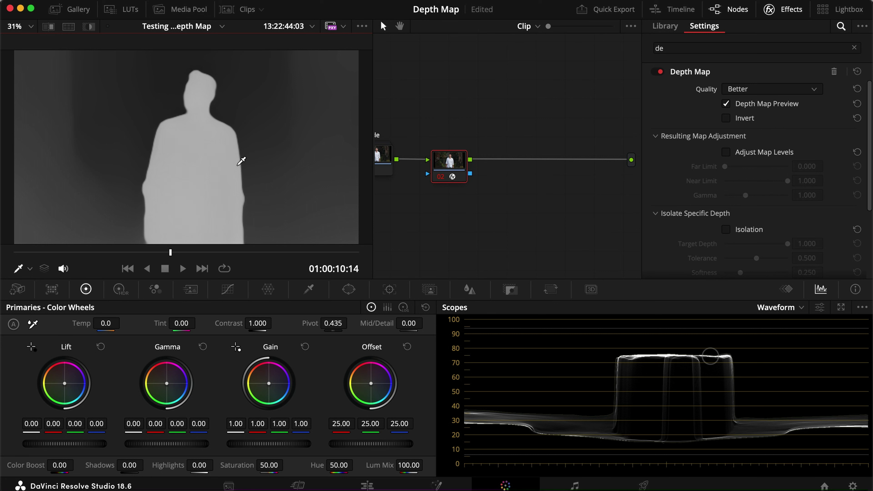
{"action": "key", "text": "space"}
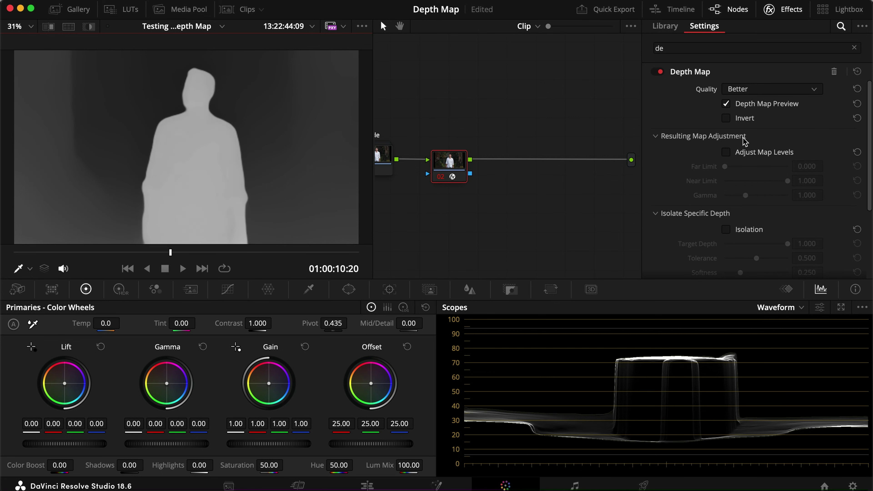
Step: Enable Adjust Map Levels in the Depth Map, choose Faster quality, and set Far Limit to 0.331, Near Limit to 0.468 and Gamma to 2.000
{"action": "left_click", "coordinate": [728, 155]}
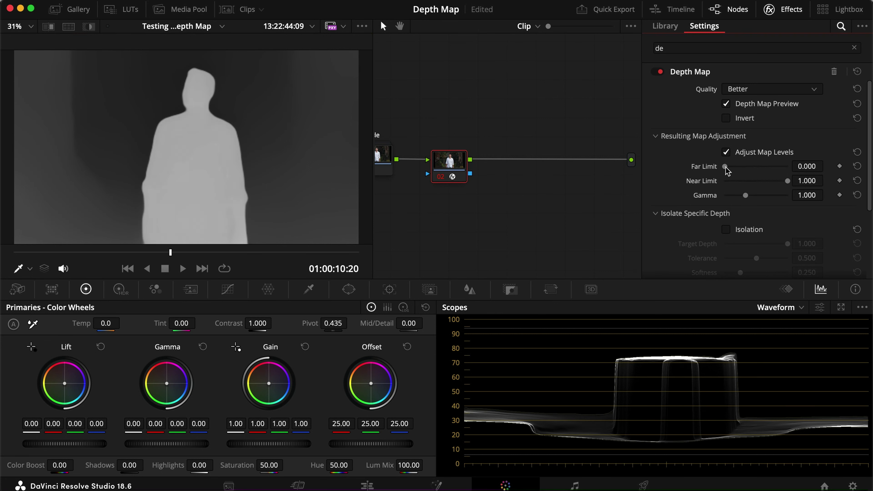
{"action": "mouse_move", "coordinate": [728, 168]}
{"action": "left_mouse_down"}
{"action": "mouse_move", "coordinate": [755, 170]}
{"action": "mouse_move", "coordinate": [744, 168]}
{"action": "left_mouse_up"}
{"action": "left_click", "coordinate": [760, 89]}
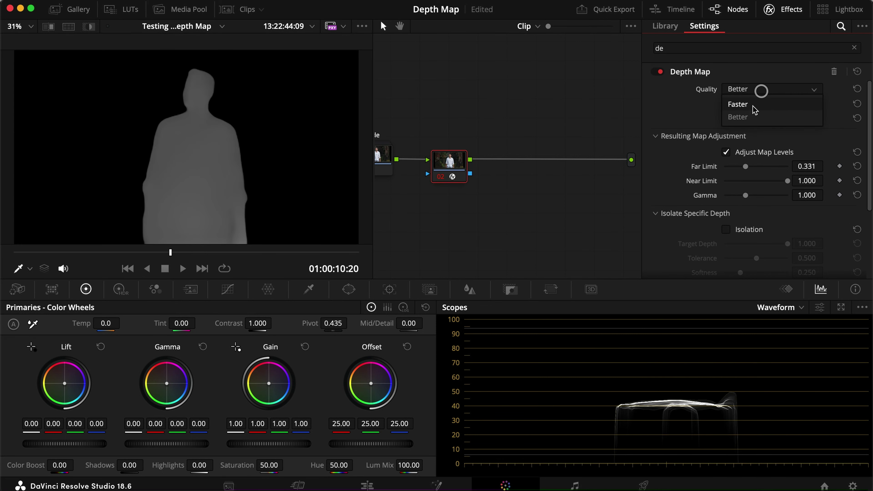
{"action": "left_click", "coordinate": [762, 104]}
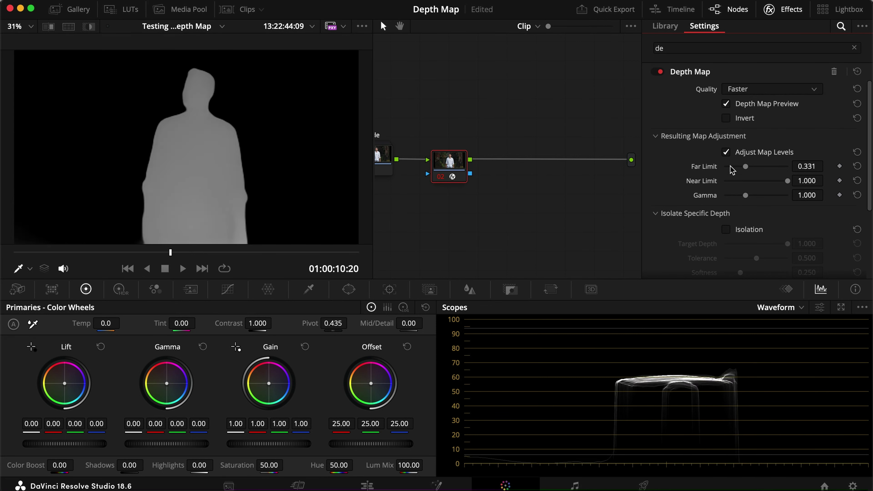
{"action": "left_click_drag", "start_coordinate": [746, 165], "coordinate": [809, 201]}
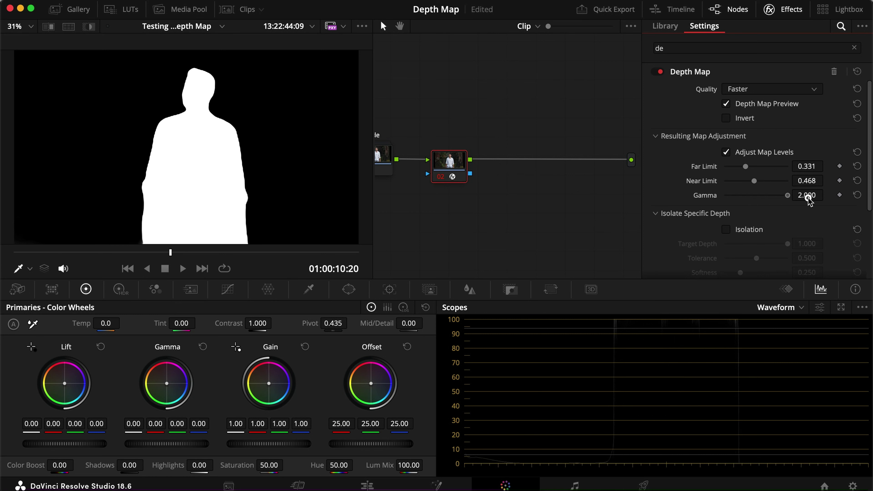
Step: Check the matte near the clip's start, raise Far Limit to 0.431 and Near Limit to 0.550, and move to 01:00:11:02
{"action": "left_click_drag", "start_coordinate": [206, 252], "coordinate": [20, 253]}
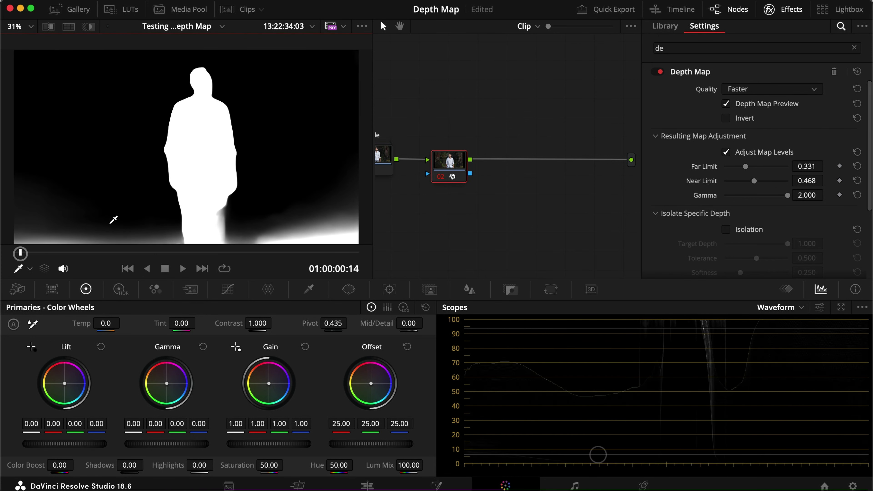
{"action": "mouse_move", "coordinate": [753, 182]}
{"action": "left_mouse_down"}
{"action": "mouse_move", "coordinate": [763, 182]}
{"action": "mouse_move", "coordinate": [752, 167]}
{"action": "left_mouse_up"}
{"action": "left_click_drag", "start_coordinate": [116, 254], "coordinate": [176, 250]}
Step: Turn off Depth Map Preview and examine the original footage between 01:00:10:19 and 01:00:11:23
{"action": "left_click", "coordinate": [726, 104]}
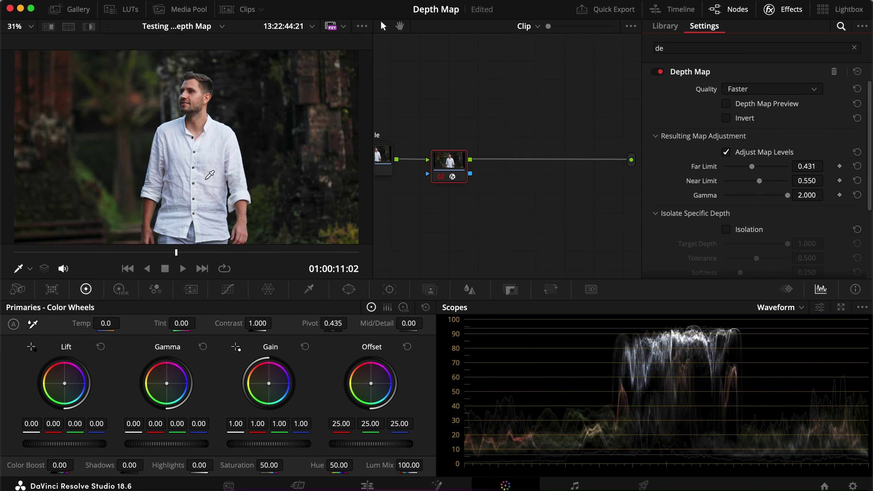
{"action": "left_click_drag", "start_coordinate": [244, 252], "coordinate": [186, 254]}
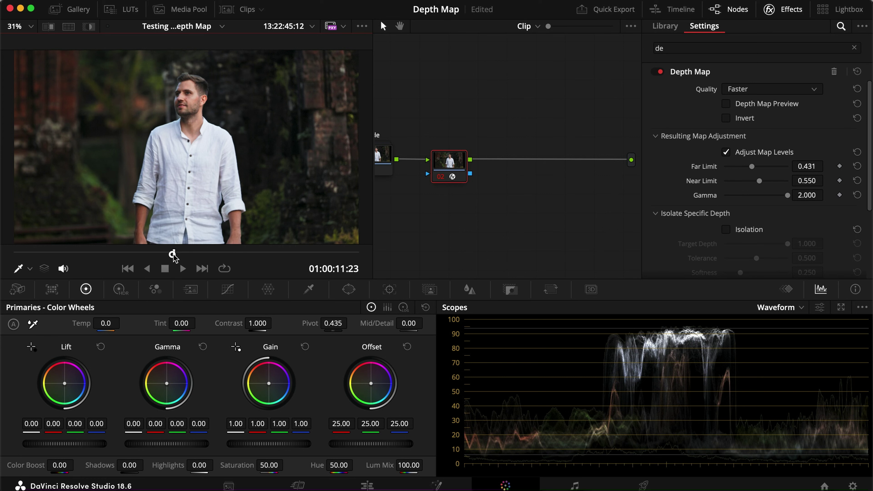
{"action": "left_click_drag", "start_coordinate": [173, 254], "coordinate": [170, 253]}
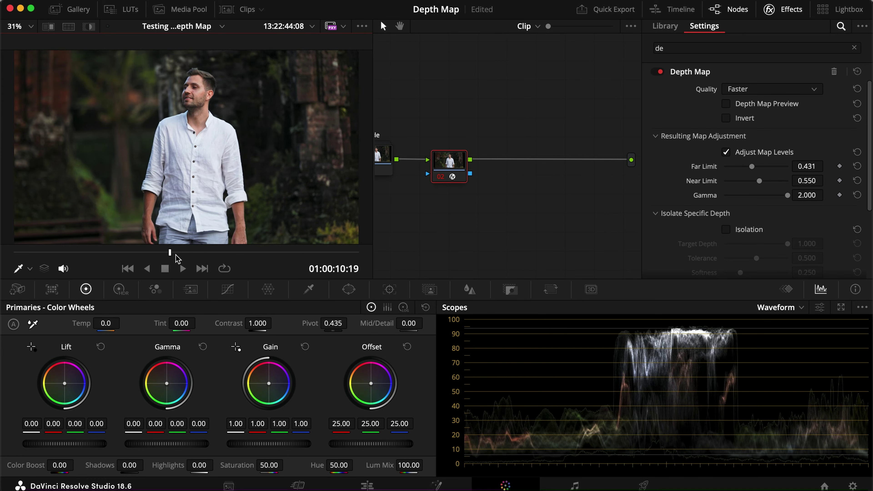
{"action": "left_click", "coordinate": [176, 253]}
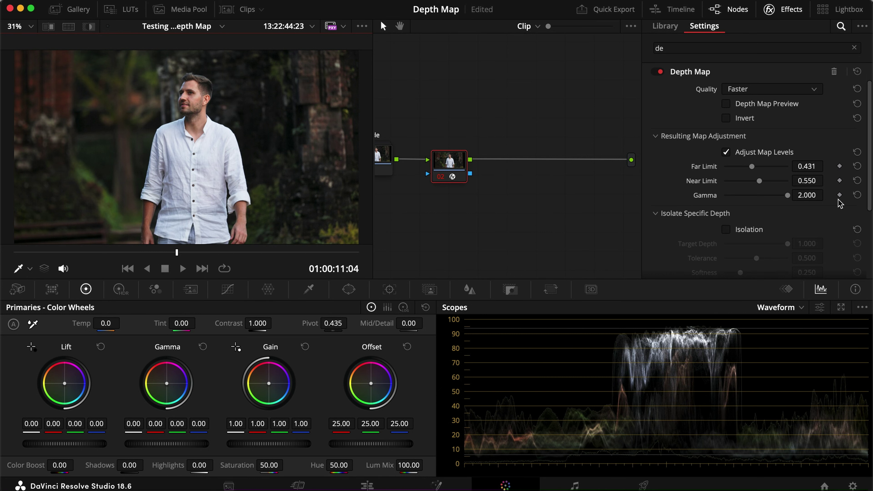
Step: Re-enable Depth Map Preview and add keyframes for Far Limit and Near Limit at 01:00:11:11
{"action": "left_click", "coordinate": [747, 108]}
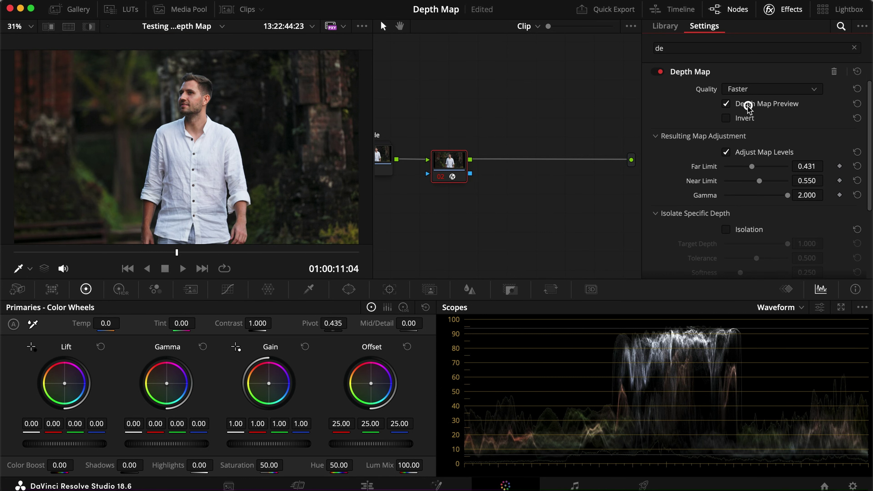
{"action": "left_click", "coordinate": [180, 253]}
{"action": "left_click_drag", "start_coordinate": [180, 254], "coordinate": [180, 254]}
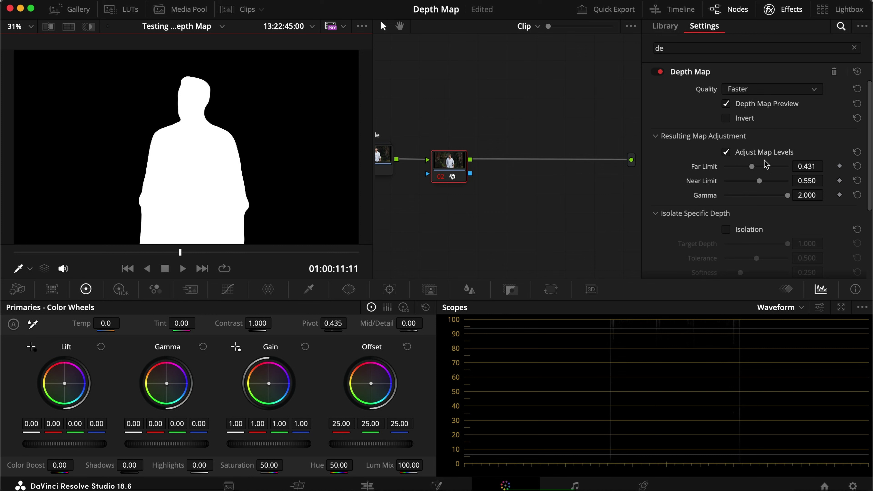
{"action": "left_click", "coordinate": [839, 166]}
{"action": "left_click", "coordinate": [839, 180]}
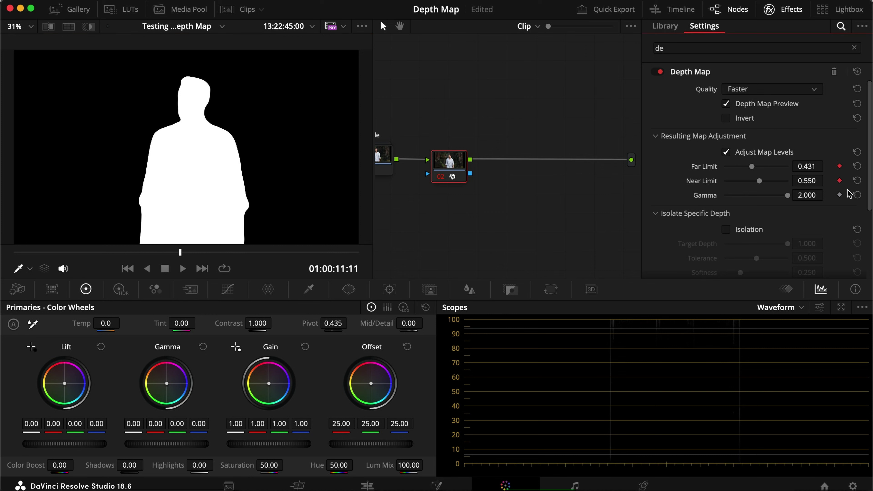
Step: Check the matte beyond the keyframes, go to 01:00:06:15 and keyframe Far Limit at 0.697 and Near Limit at 1.000
{"action": "mouse_move", "coordinate": [201, 254]}
{"action": "left_mouse_down"}
{"action": "mouse_move", "coordinate": [401, 251]}
{"action": "mouse_move", "coordinate": [213, 251]}
{"action": "left_mouse_up"}
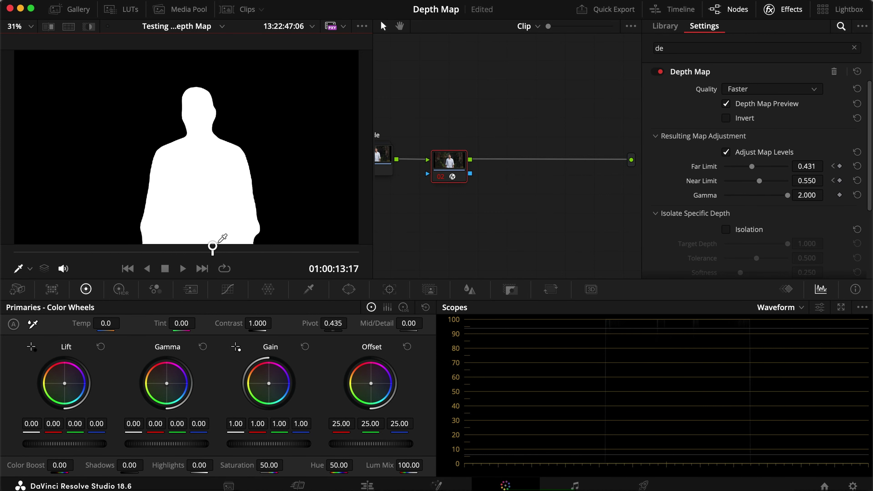
{"action": "left_click", "coordinate": [833, 166]}
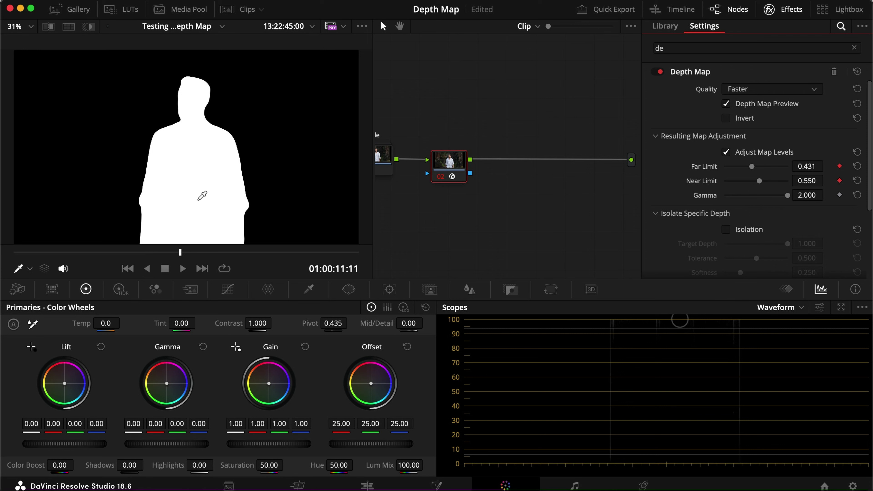
{"action": "left_click_drag", "start_coordinate": [160, 257], "coordinate": [109, 255]}
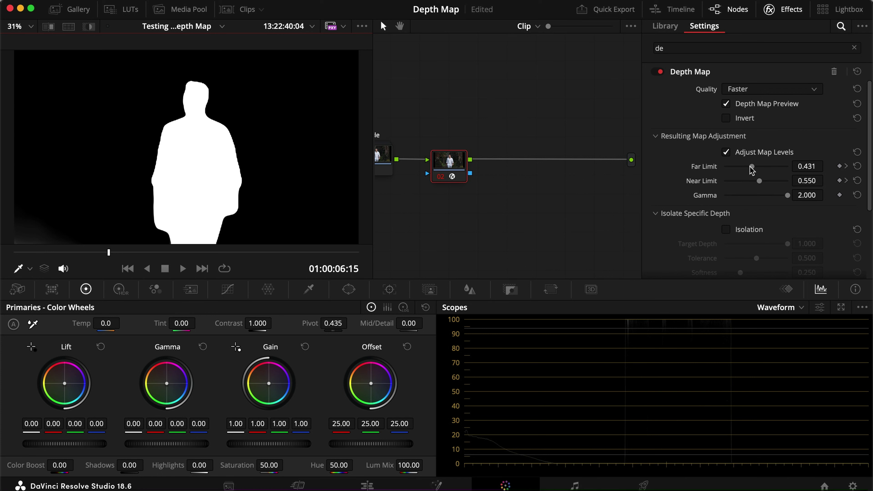
{"action": "left_click_drag", "start_coordinate": [758, 183], "coordinate": [739, 180]}
{"action": "double_click", "coordinate": [742, 179]}
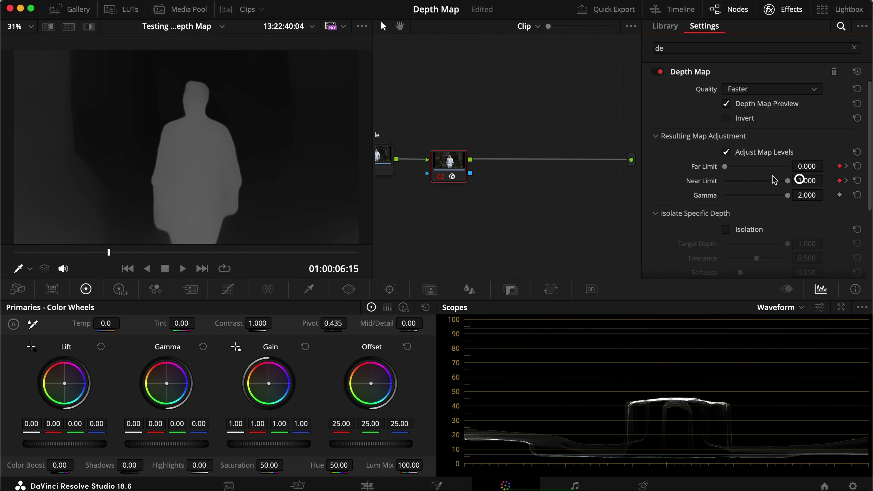
{"action": "left_click_drag", "start_coordinate": [725, 169], "coordinate": [768, 173]}
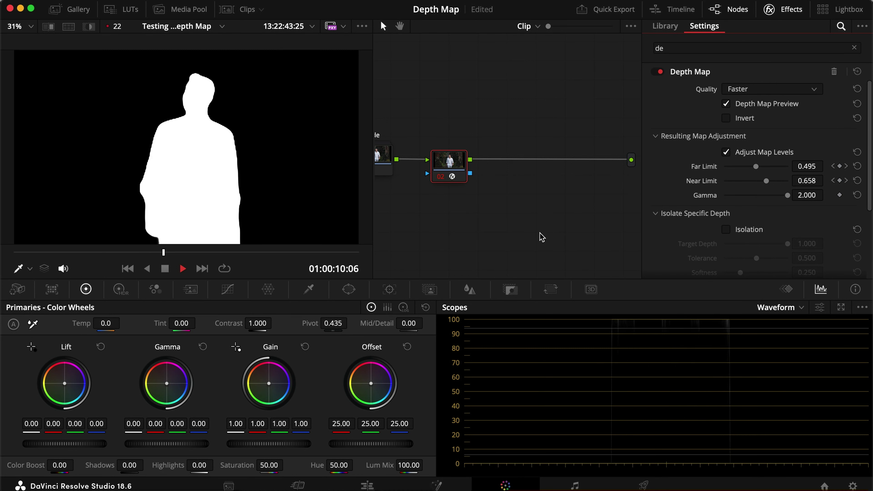
Step: Stop playback, return to the keyframes at 01:00:06:15 and change the Depth Map quality to Better
{"action": "left_click", "coordinate": [165, 269]}
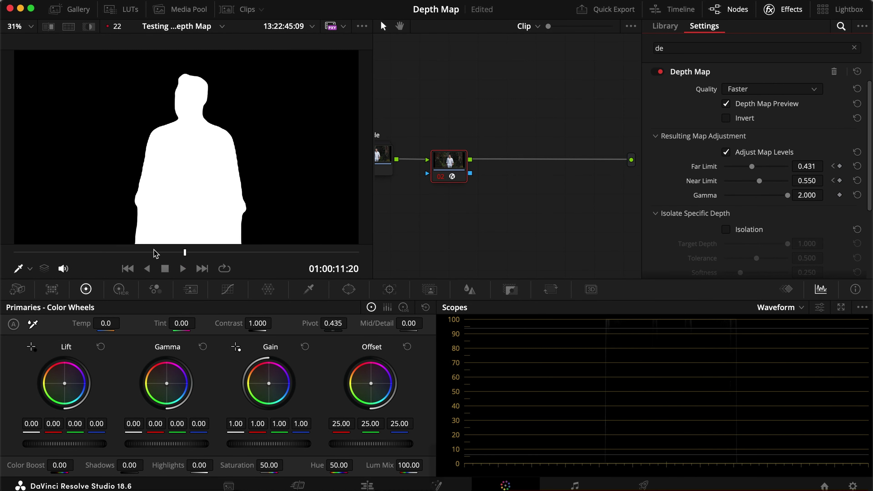
{"action": "left_click", "coordinate": [832, 181]}
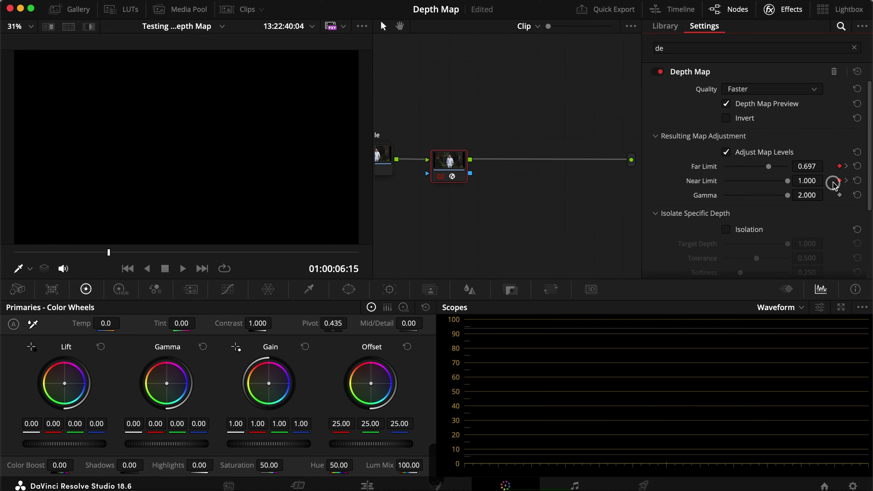
{"action": "left_click", "coordinate": [755, 88]}
{"action": "left_click", "coordinate": [744, 117]}
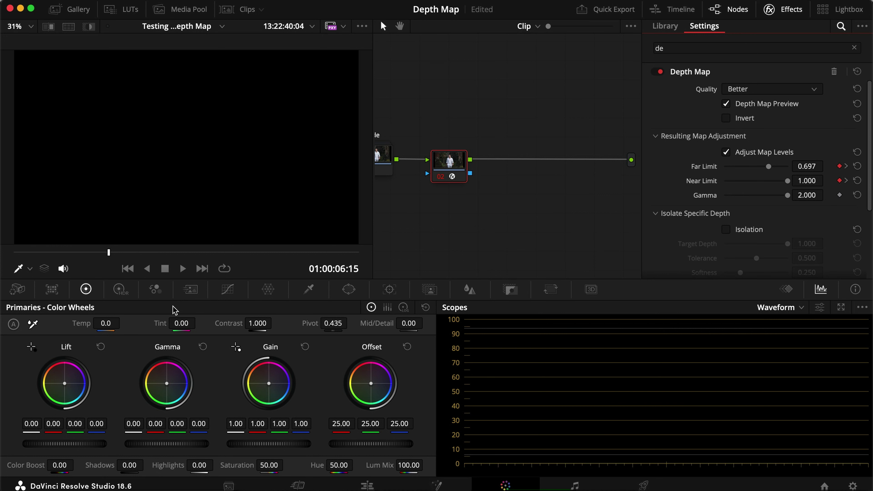
Step: Review the animated matte from 01:00:06:15 to 01:00:11:11 and return to the first keyframe
{"action": "key", "text": "space"}
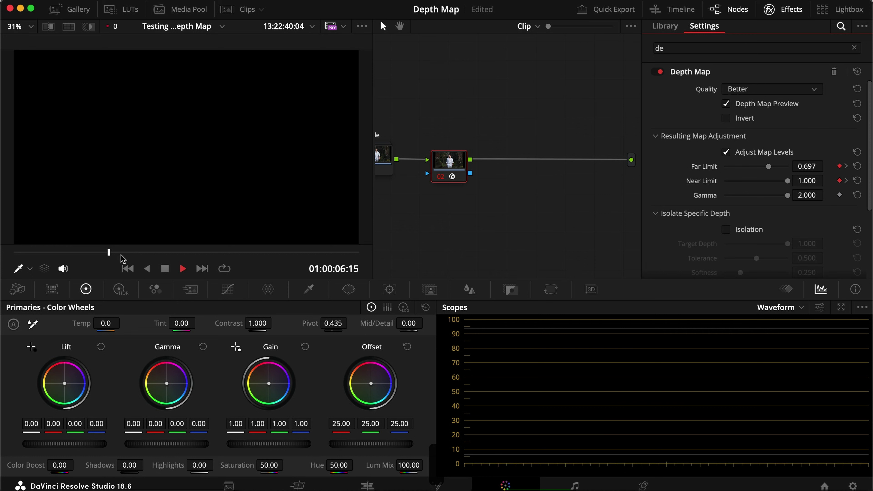
{"action": "left_click_drag", "start_coordinate": [115, 256], "coordinate": [172, 256]}
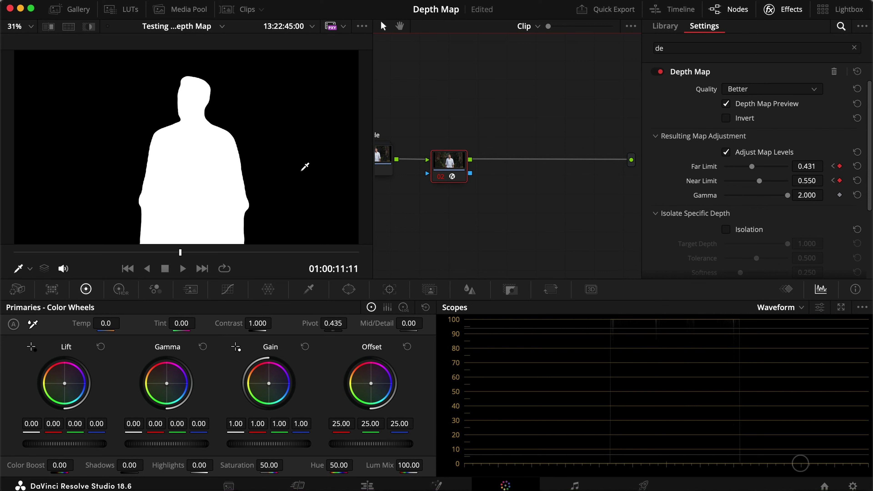
{"action": "left_click", "coordinate": [832, 173]}
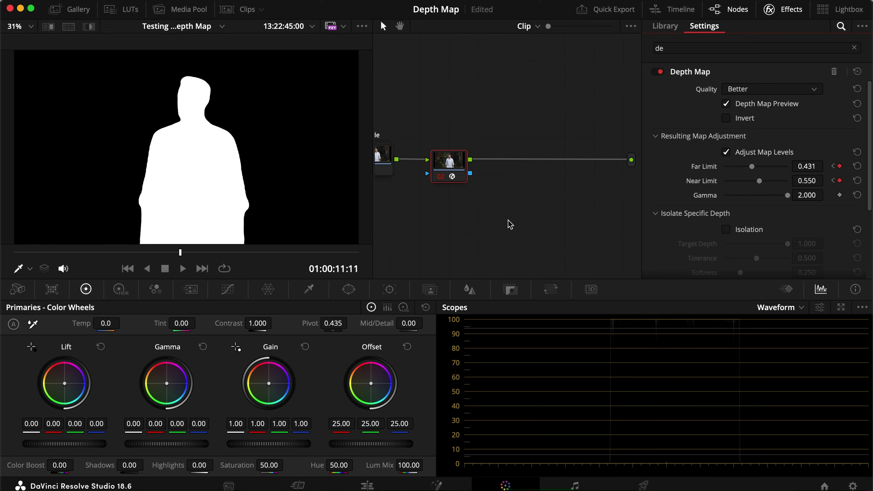
{"action": "left_click", "coordinate": [832, 181]}
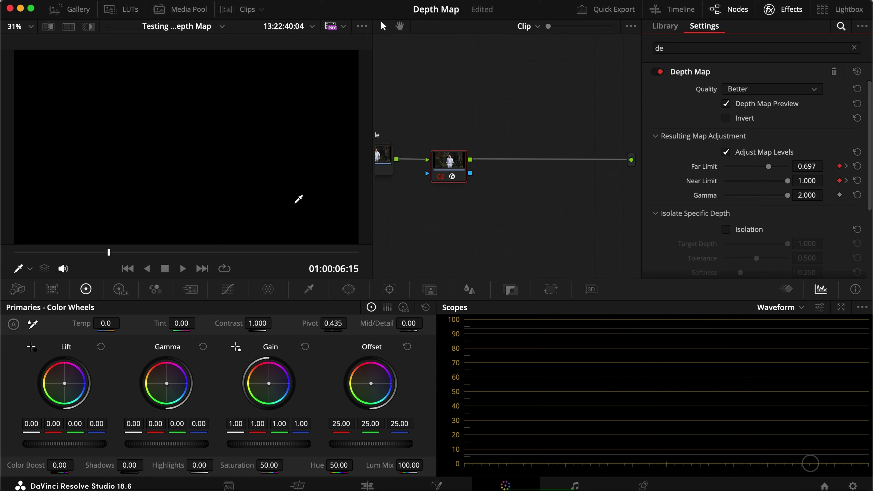
Step: Hide the effect settings, add an alpha output to the node graph and connect the Depth Map node's alpha to it
{"action": "left_click", "coordinate": [783, 9]}
{"action": "left_click", "coordinate": [485, 169]}
{"action": "right_click", "coordinate": [563, 202]}
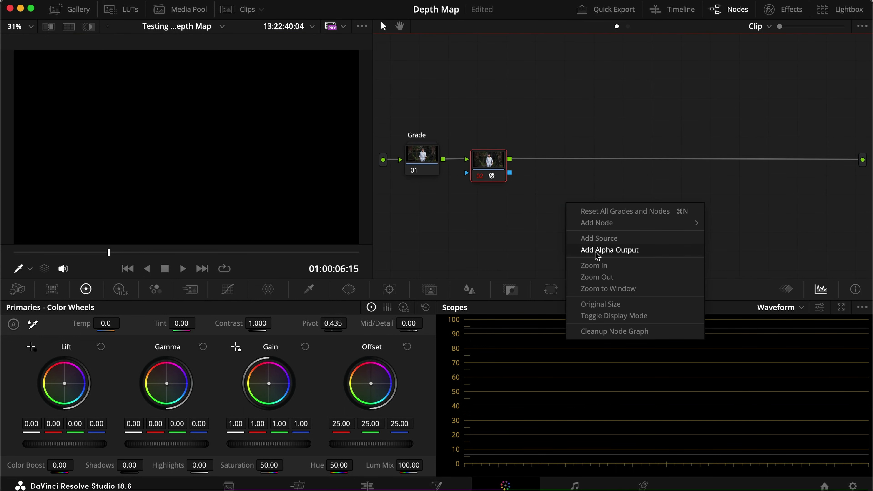
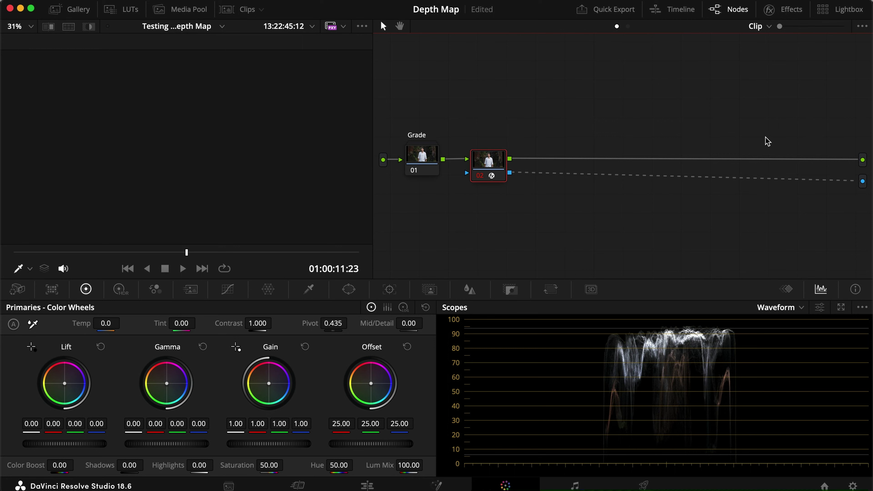
Step: Enable Map Finesse Postprocessing and refine the man's edges with Blur at 0.376 and Contract/Expand at -0.284
{"action": "scroll", "coordinate": [701, 179], "scroll_direction": "down", "scroll_amount": 5}
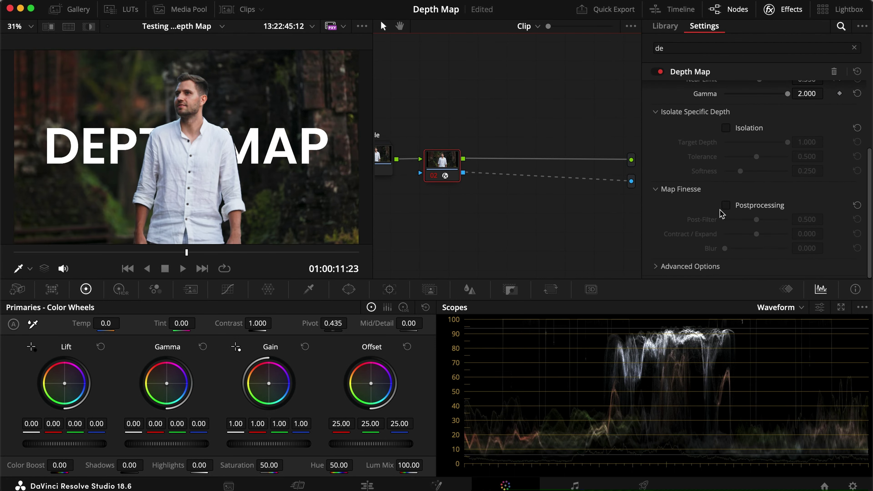
{"action": "left_click", "coordinate": [726, 206]}
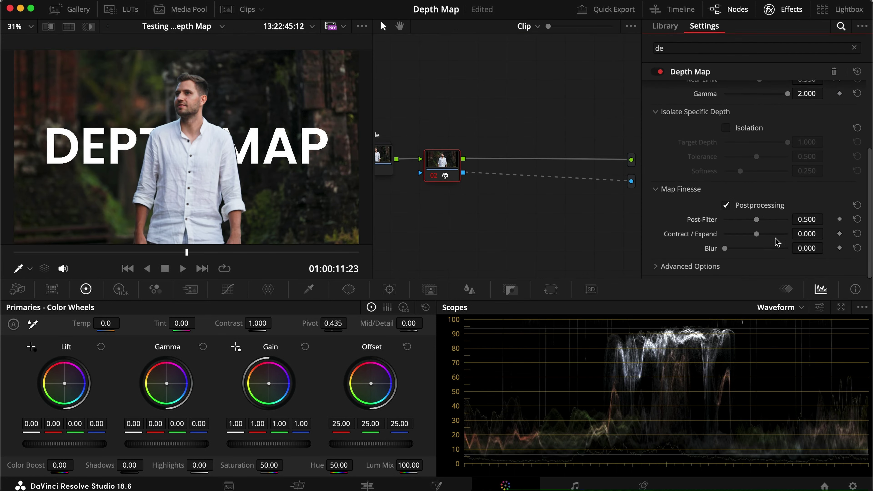
{"action": "scroll", "coordinate": [256, 174], "scroll_direction": "up", "scroll_amount": 5}
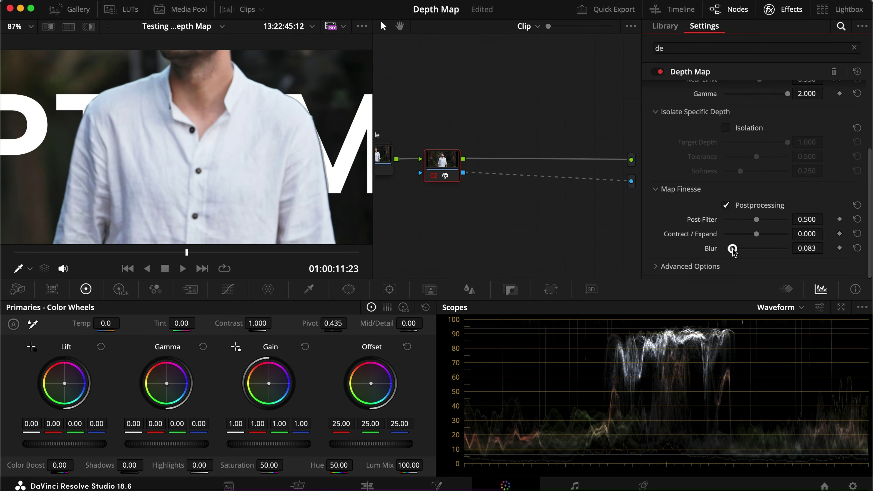
{"action": "mouse_move", "coordinate": [735, 249]}
{"action": "left_mouse_down"}
{"action": "mouse_move", "coordinate": [750, 250]}
{"action": "mouse_move", "coordinate": [748, 239]}
{"action": "left_mouse_up"}
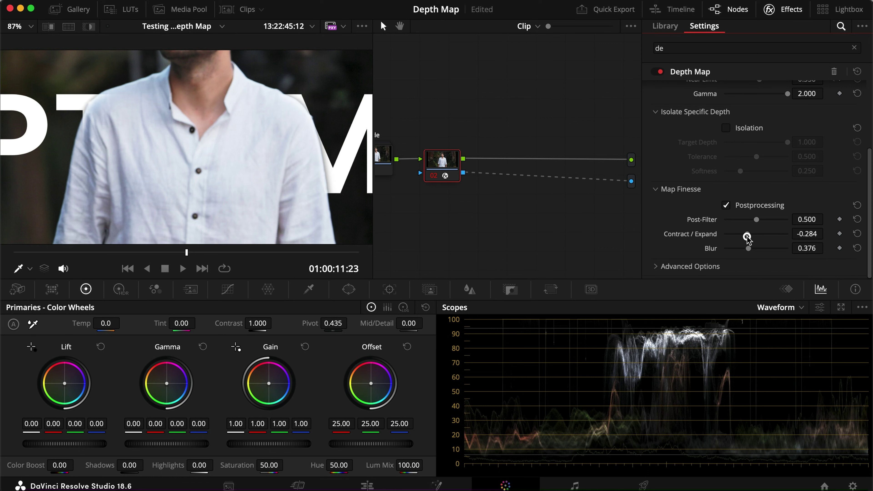
{"action": "scroll", "coordinate": [210, 171], "scroll_direction": "down", "scroll_amount": 3}
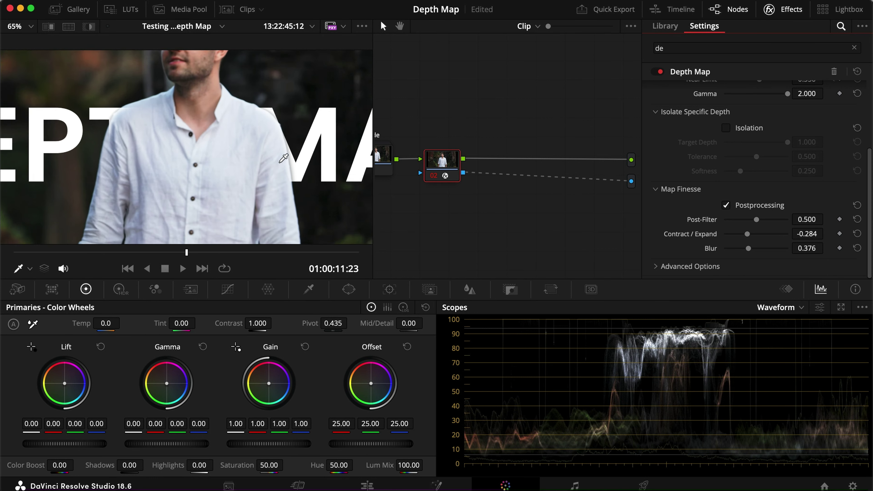
{"action": "scroll", "coordinate": [211, 170], "scroll_direction": "down", "scroll_amount": 3}
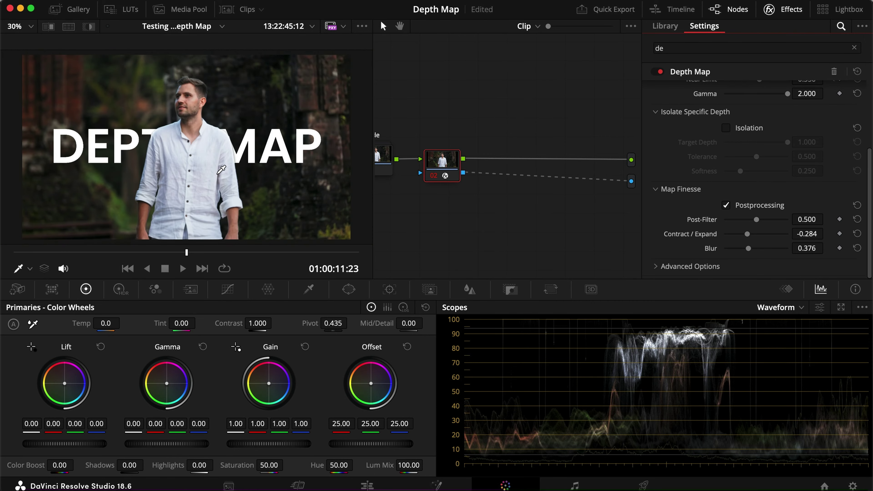
Step: Return to the Edit page and check that the Render Cache mode is Smart
{"action": "left_click", "coordinate": [367, 485]}
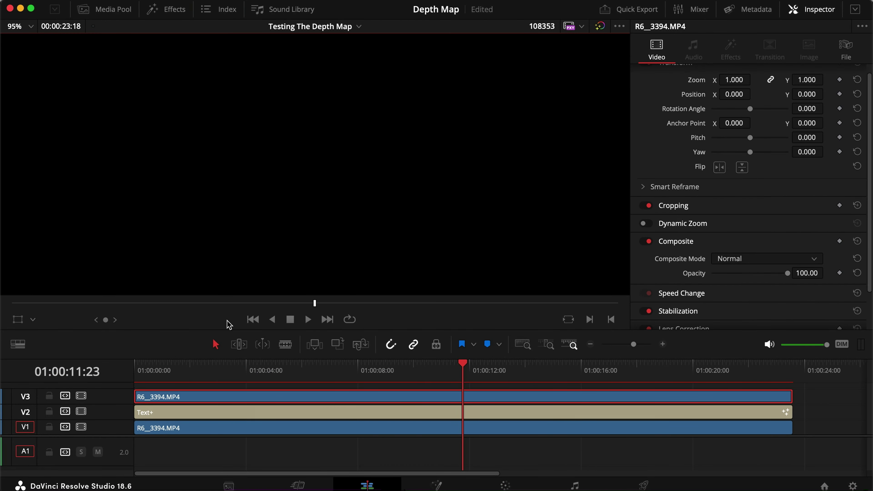
{"action": "left_click", "coordinate": [302, 1]}
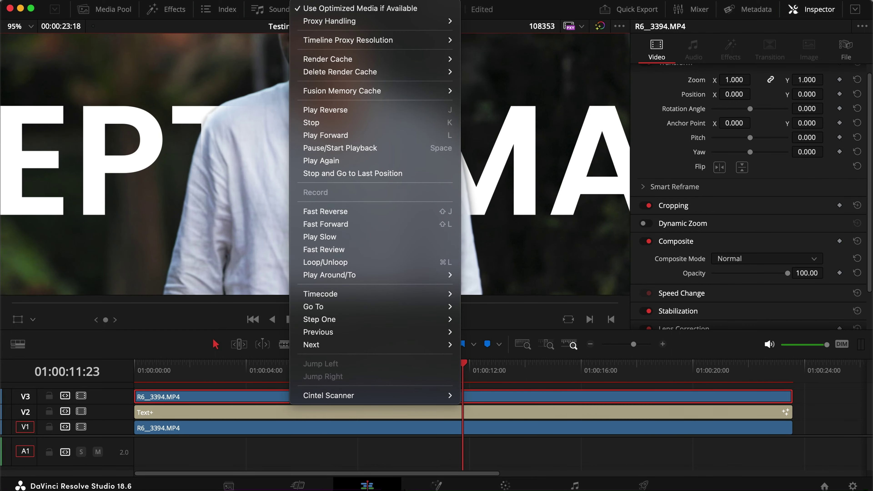
{"action": "mouse_move", "coordinate": [336, 59]}
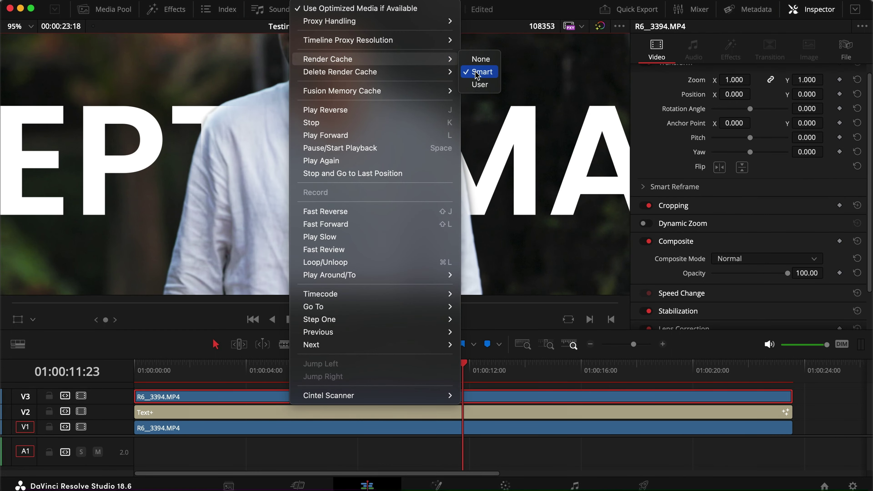
{"action": "left_click", "coordinate": [543, 463]}
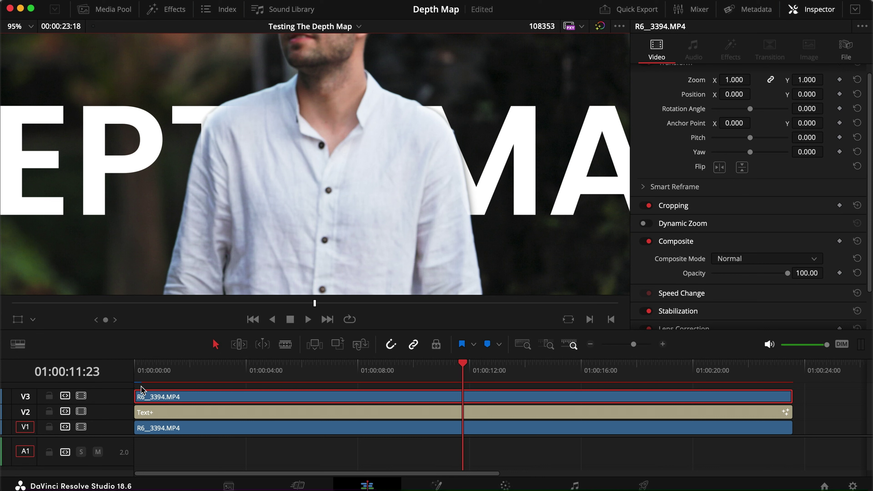
Step: Fit the frame in the viewer, play the composite full screen from the timeline start to 01:00:10:01 and save the project
{"action": "scroll", "coordinate": [322, 158], "scroll_direction": "down", "scroll_amount": 5}
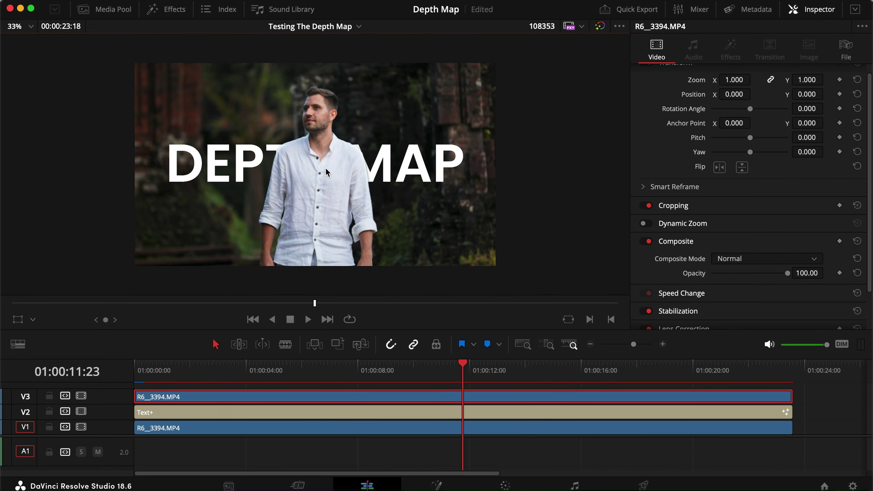
{"action": "key", "text": "Home"}
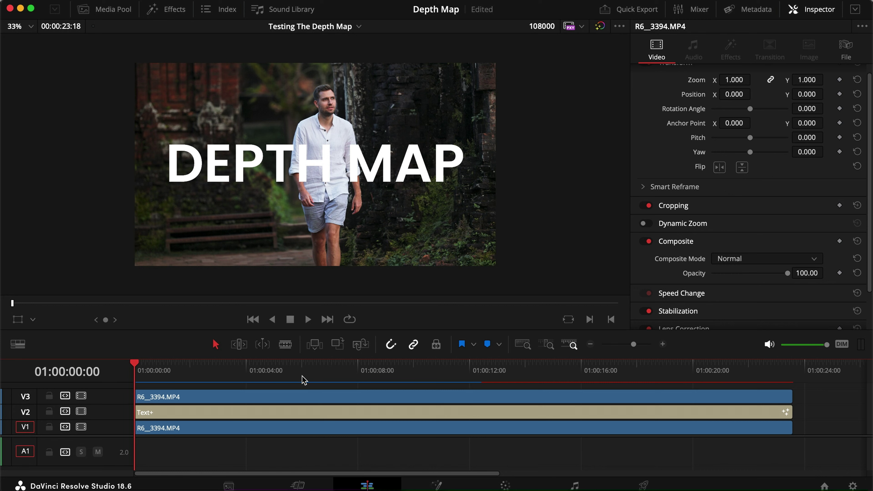
{"action": "key", "text": "super+f"}
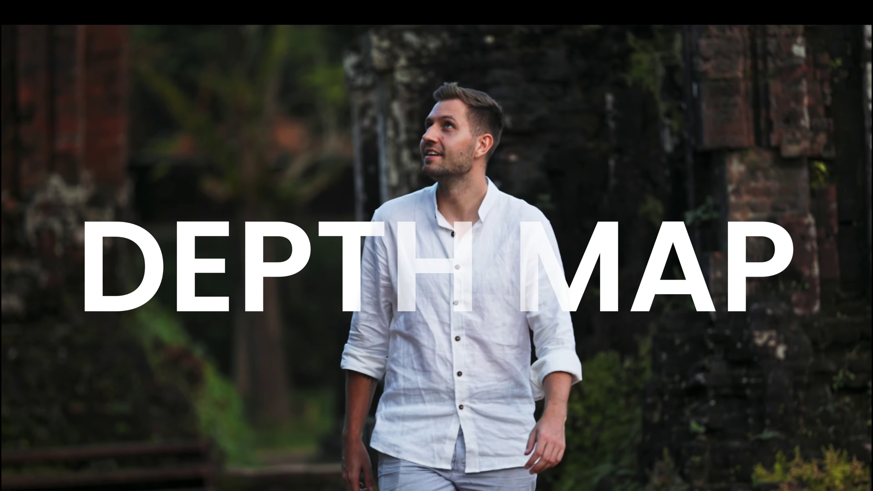
{"action": "mouse_move", "coordinate": [351, 314]}
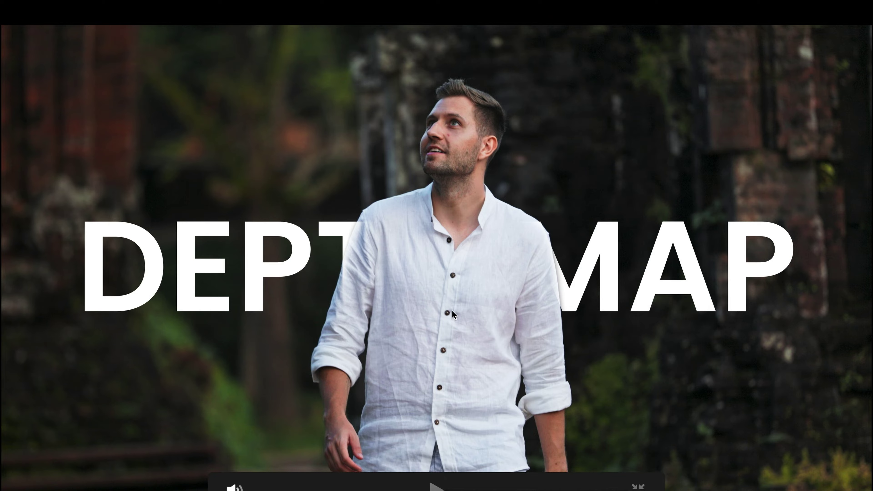
{"action": "key", "text": "Escape"}
{"action": "key", "text": "super+s"}
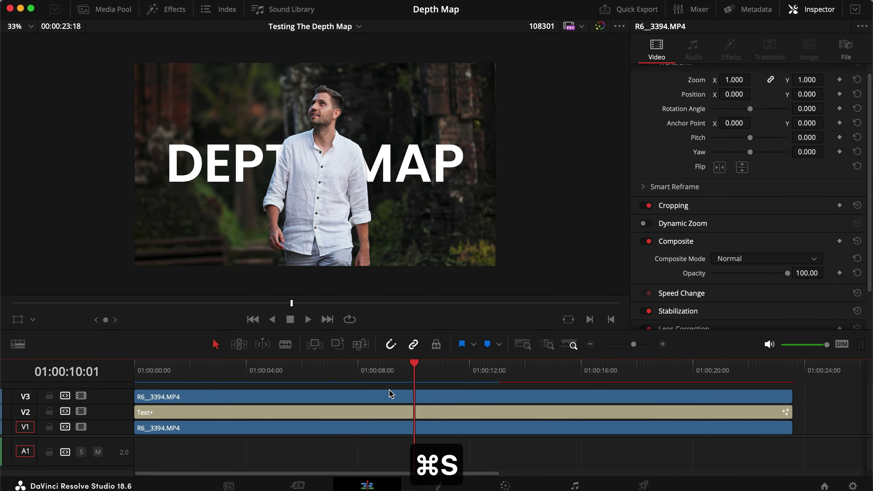
Step: Open the Final timeline, play it full screen and scrub back to 01:00:07:06 to examine the finished title effect
{"action": "left_click", "coordinate": [359, 26]}
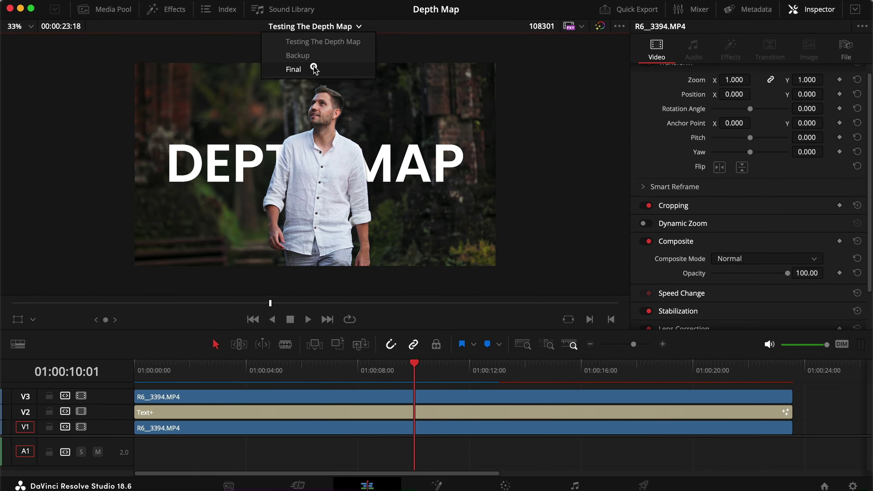
{"action": "left_click", "coordinate": [293, 69]}
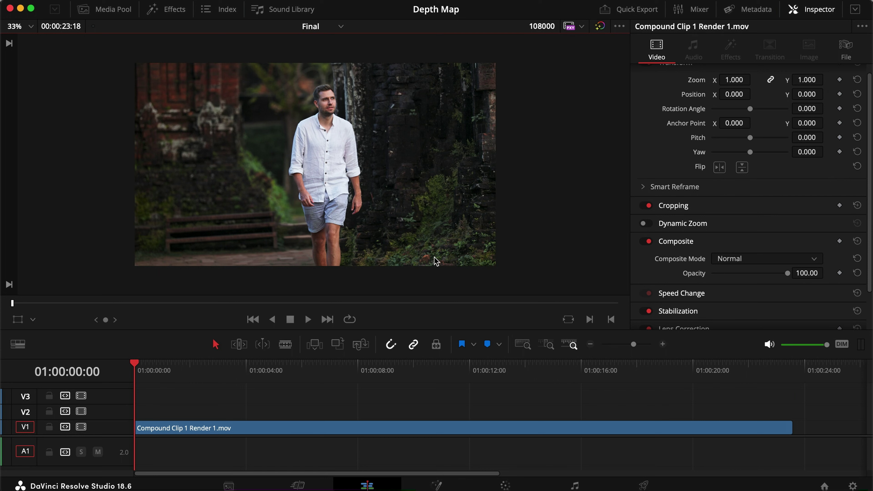
{"action": "key", "text": "super+f"}
{"action": "key", "text": "space"}
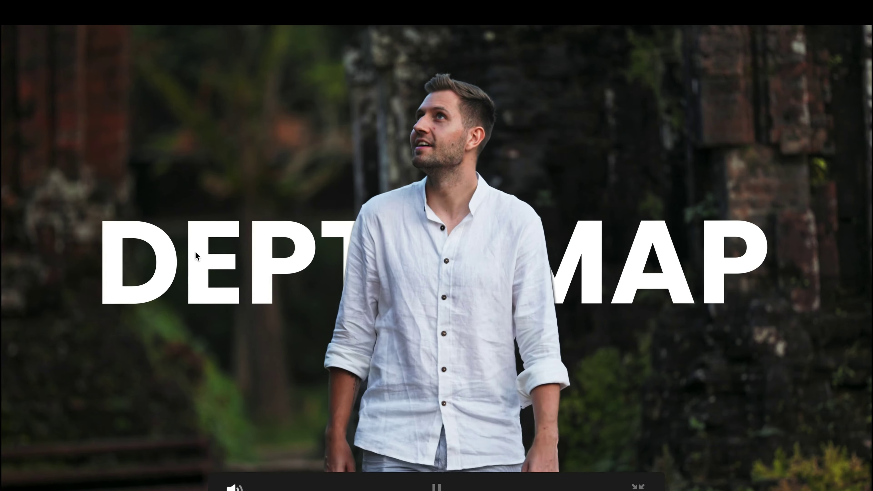
{"action": "key", "text": "Escape"}
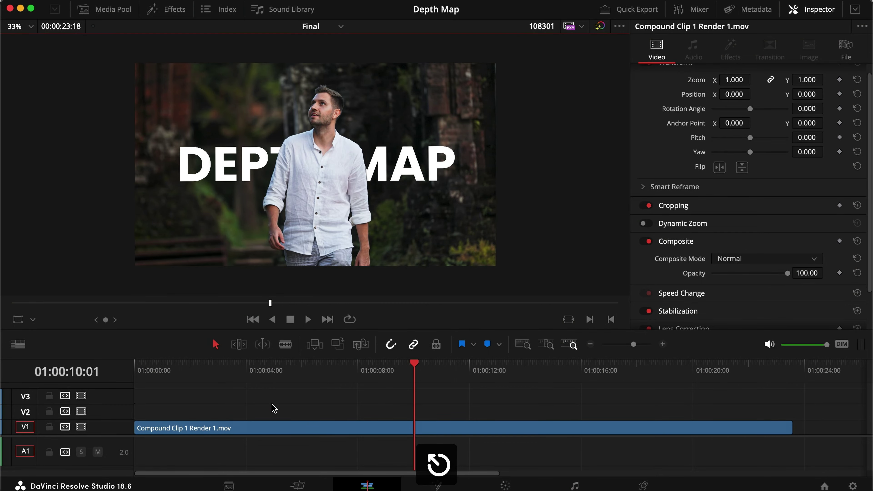
{"action": "left_click_drag", "start_coordinate": [359, 370], "coordinate": [335, 366]}
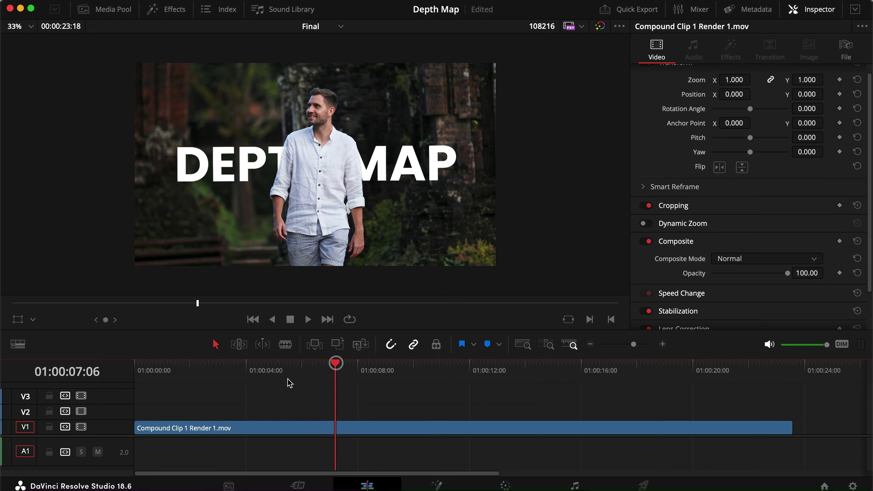
Step: Reopen Testing The Depth Map, select the V3 clip and inspect its Depth Map Far Limit keyframe at 01:00:06:15 on the Color page
{"action": "left_click", "coordinate": [323, 28]}
{"action": "left_click", "coordinate": [327, 57]}
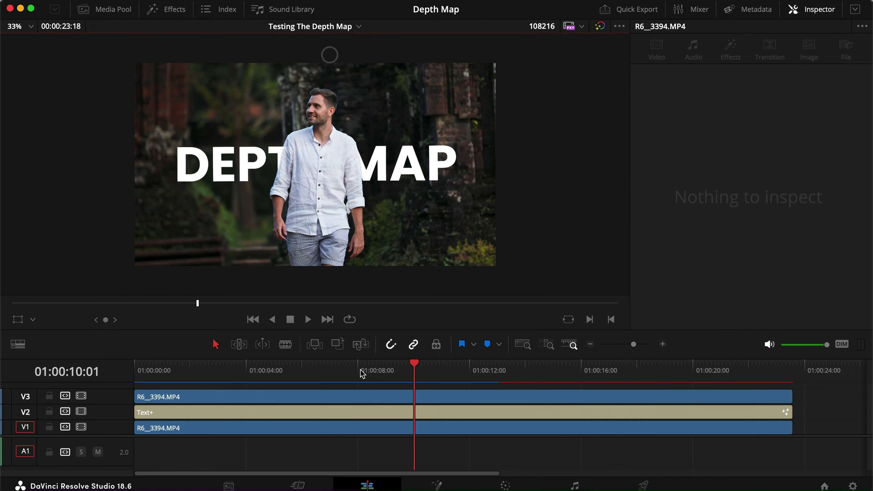
{"action": "left_click_drag", "start_coordinate": [412, 370], "coordinate": [325, 371]}
{"action": "left_click", "coordinate": [347, 398]}
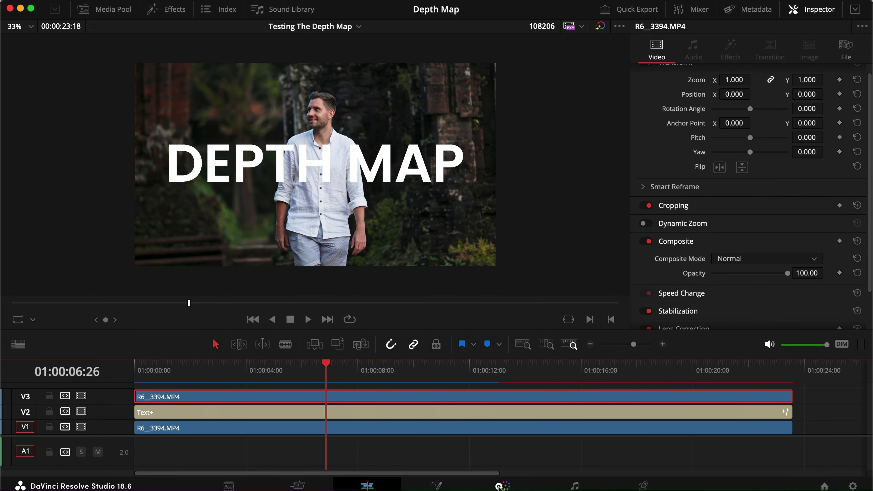
{"action": "left_click", "coordinate": [505, 484]}
{"action": "scroll", "coordinate": [750, 160], "scroll_direction": "up", "scroll_amount": 3}
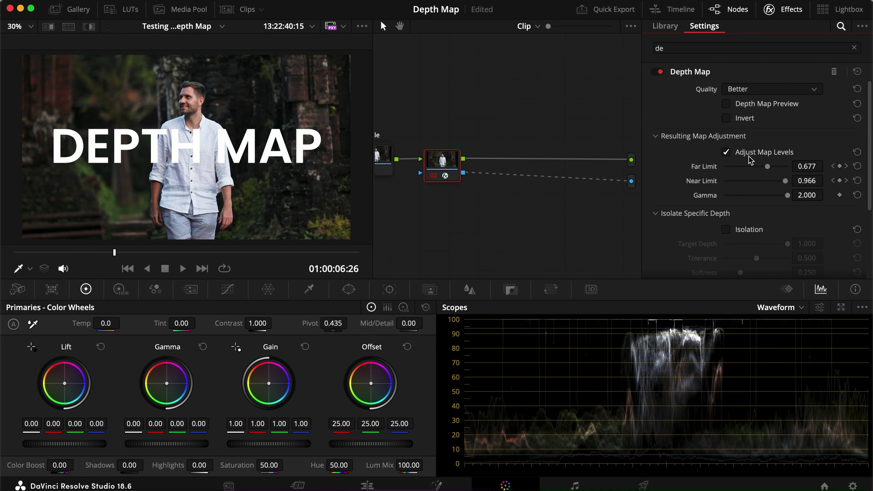
{"action": "left_click", "coordinate": [833, 166]}
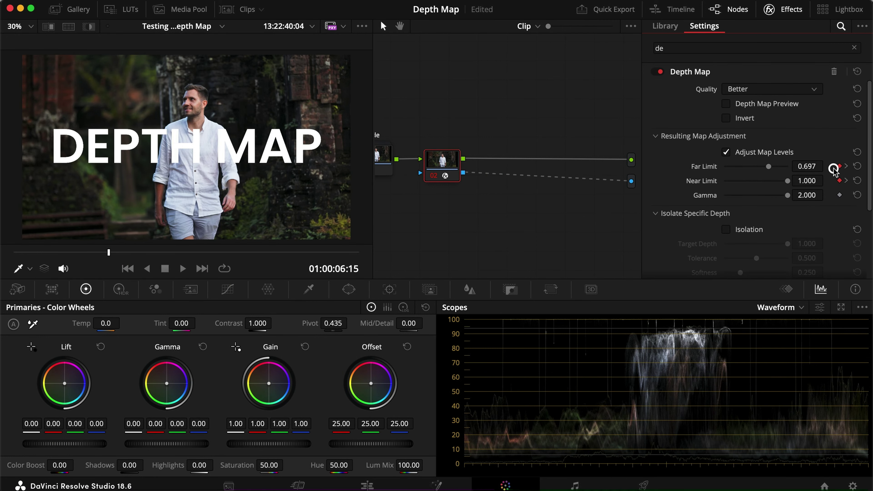
Step: Back on the Edit page, trim the start of the V3 clip to 01:00:06:07
{"action": "left_click", "coordinate": [365, 485]}
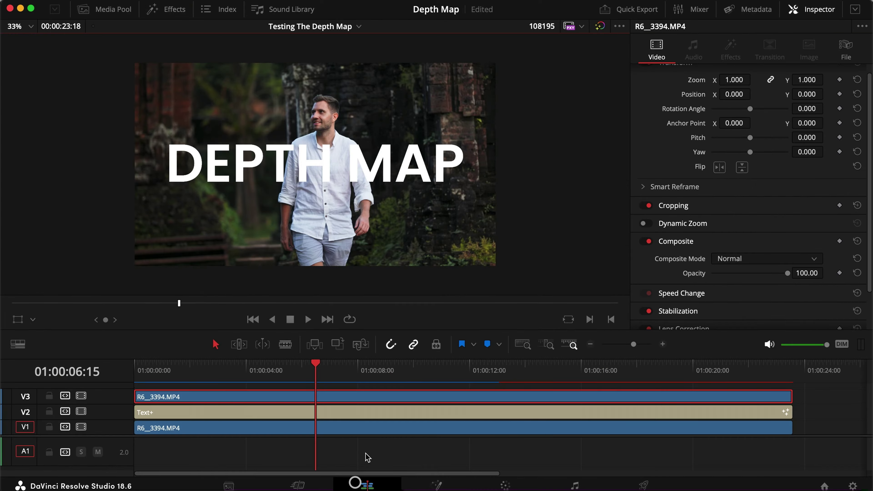
{"action": "left_click", "coordinate": [308, 370]}
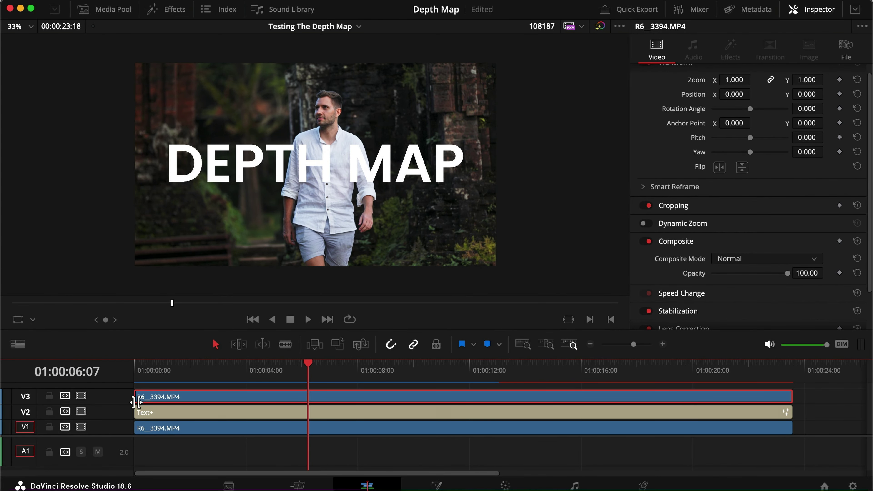
{"action": "left_click_drag", "start_coordinate": [139, 399], "coordinate": [410, 370]}
{"action": "key", "text": "z"}
Step: Move to 01:00:10:15 and set the V3 clip's Depth Map quality to Faster on the Color page
{"action": "left_click", "coordinate": [427, 370]}
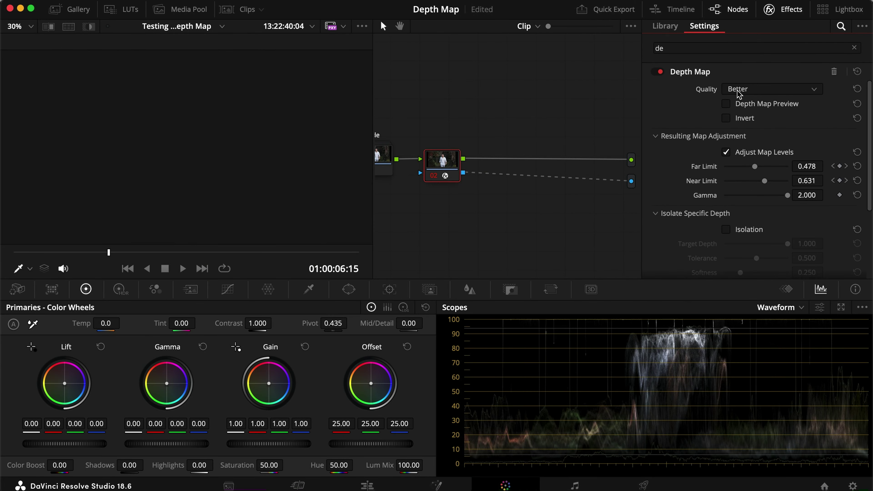
{"action": "left_click", "coordinate": [739, 89]}
{"action": "left_click", "coordinate": [739, 102]}
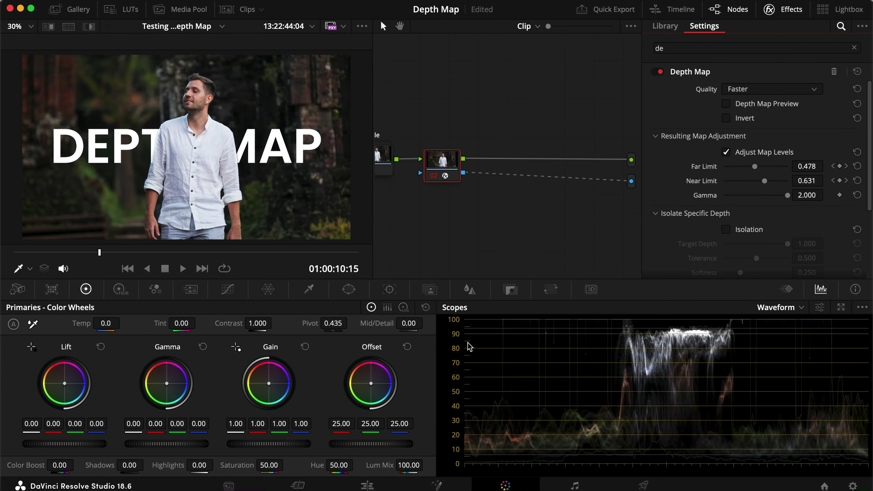
Step: Return to the Edit page and trim the end of the V3 clip to 01:00:10:12
{"action": "left_click", "coordinate": [381, 485]}
{"action": "left_click", "coordinate": [379, 370]}
{"action": "left_click_drag", "start_coordinate": [380, 370], "coordinate": [427, 373]}
{"action": "left_click", "coordinate": [466, 402]}
{"action": "left_click_drag", "start_coordinate": [789, 395], "coordinate": [424, 395]}
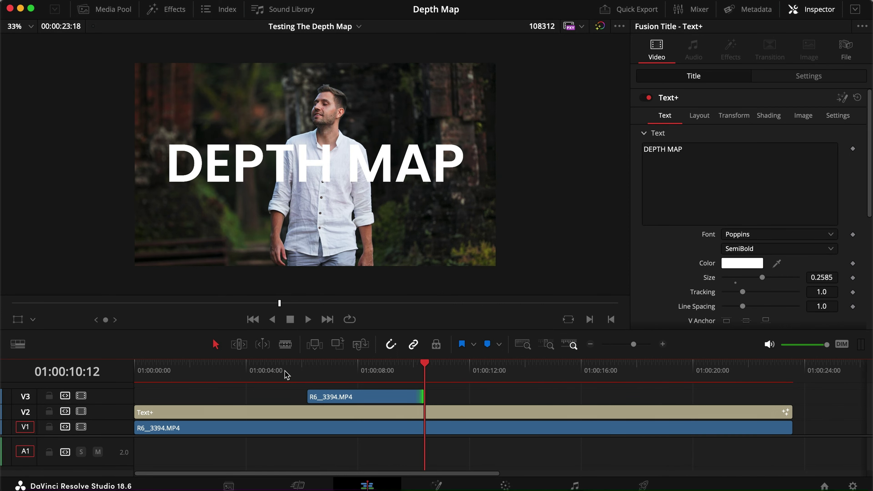
Step: Play through the trimmed V3 section and past its end to examine how the title appears behind and over the man
{"action": "left_click", "coordinate": [324, 367]}
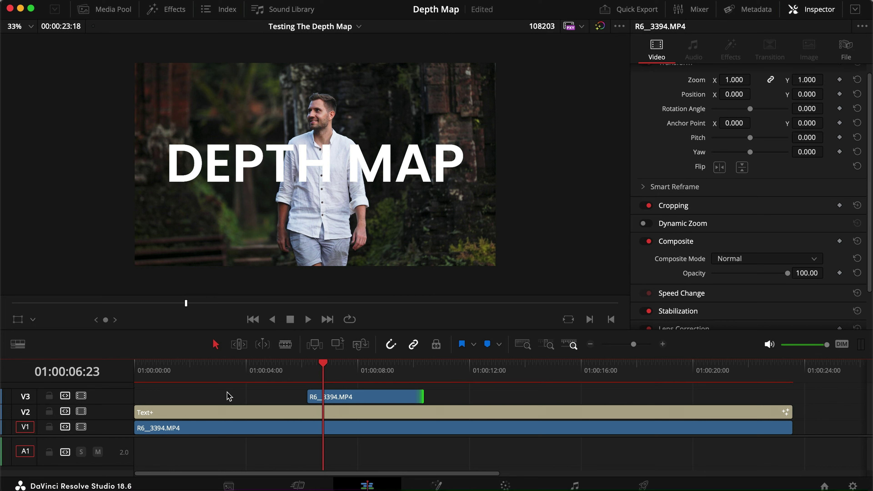
{"action": "left_click", "coordinate": [295, 373]}
{"action": "key", "text": "space"}
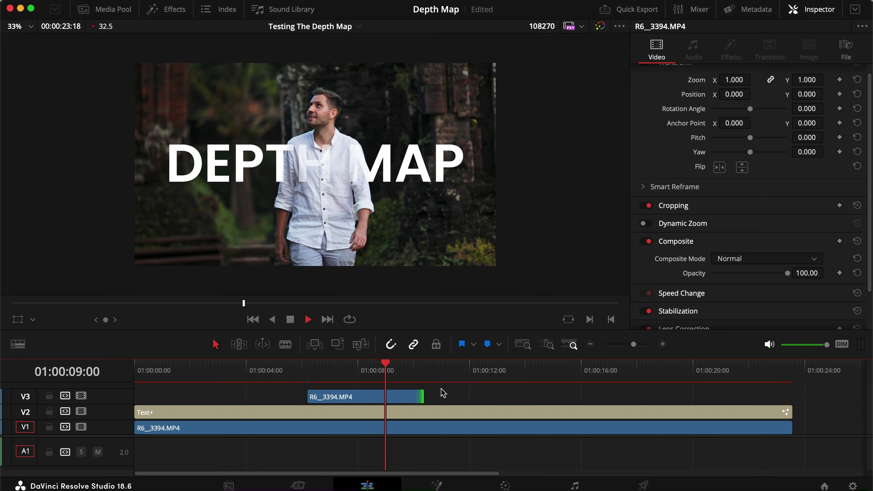
{"action": "mouse_move", "coordinate": [323, 367]}
{"action": "left_mouse_down"}
{"action": "mouse_move", "coordinate": [400, 367]}
{"action": "mouse_move", "coordinate": [316, 371]}
{"action": "left_mouse_up"}
{"action": "key", "text": "space"}
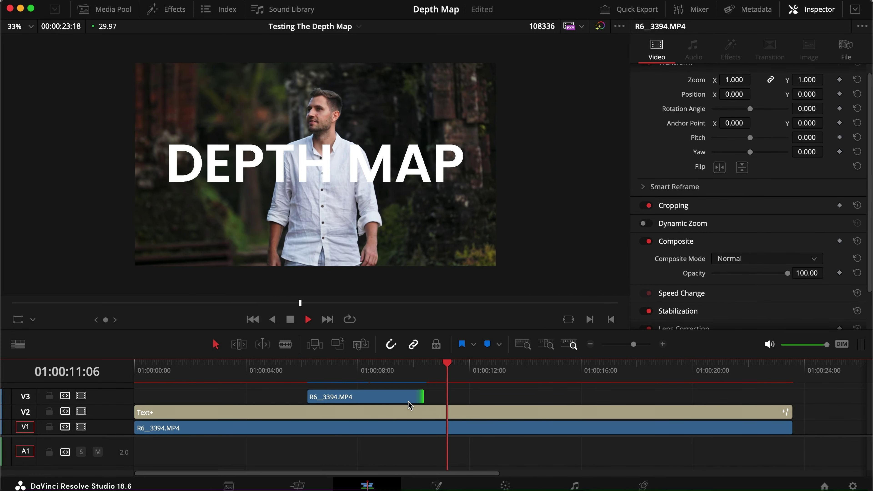
{"action": "key", "text": "space"}
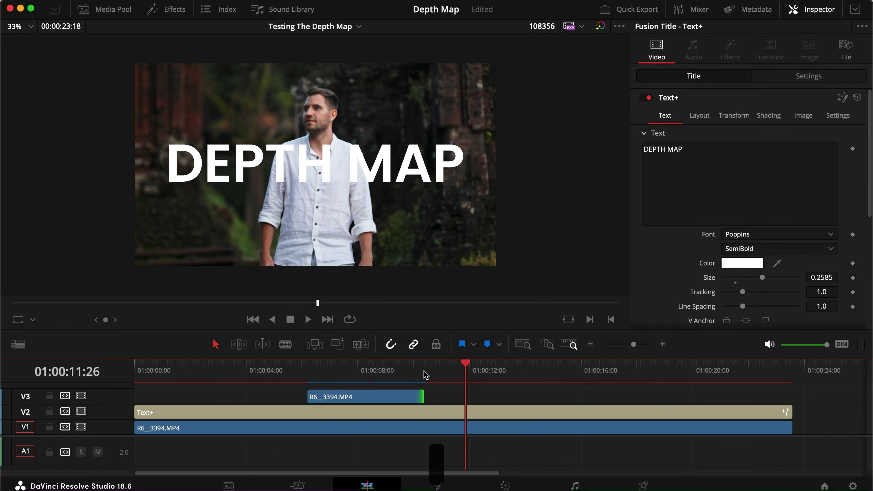
{"action": "left_click_drag", "start_coordinate": [443, 371], "coordinate": [406, 367]}
{"action": "key", "text": "space"}
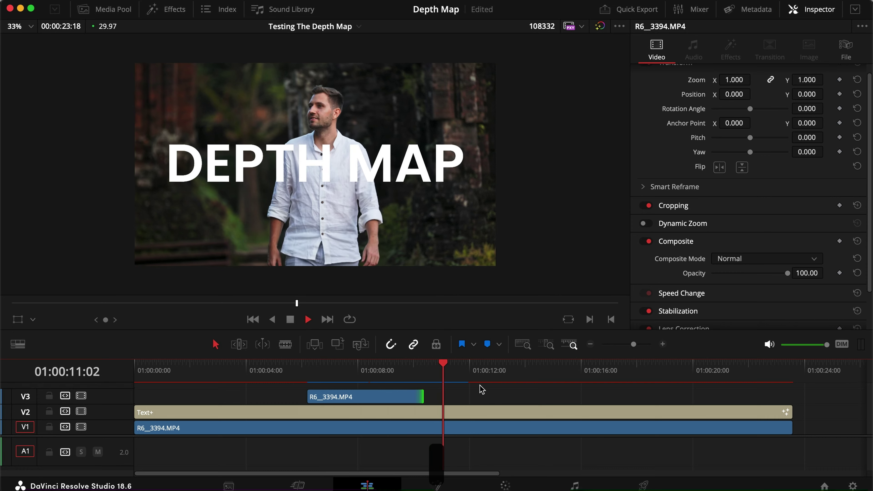
{"action": "key", "text": "space"}
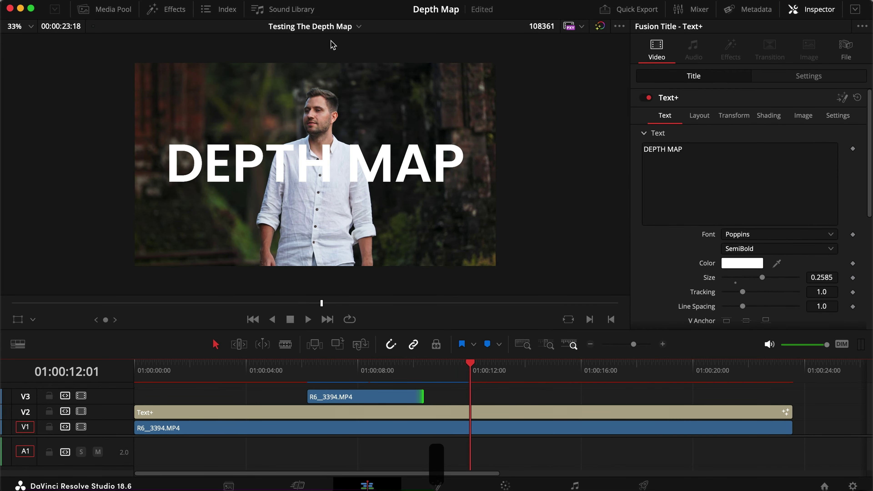
Step: Scrub the Final timeline to 01:00:13:06 to examine how its title ends, and return to Testing The Depth Map
{"action": "left_click", "coordinate": [338, 27]}
{"action": "left_click", "coordinate": [321, 61]}
{"action": "left_click_drag", "start_coordinate": [268, 370], "coordinate": [502, 371]}
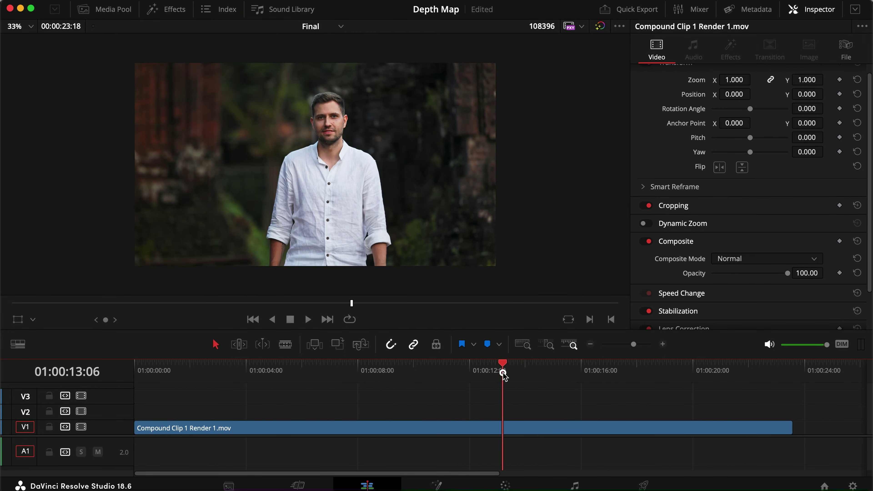
{"action": "left_click", "coordinate": [321, 26]}
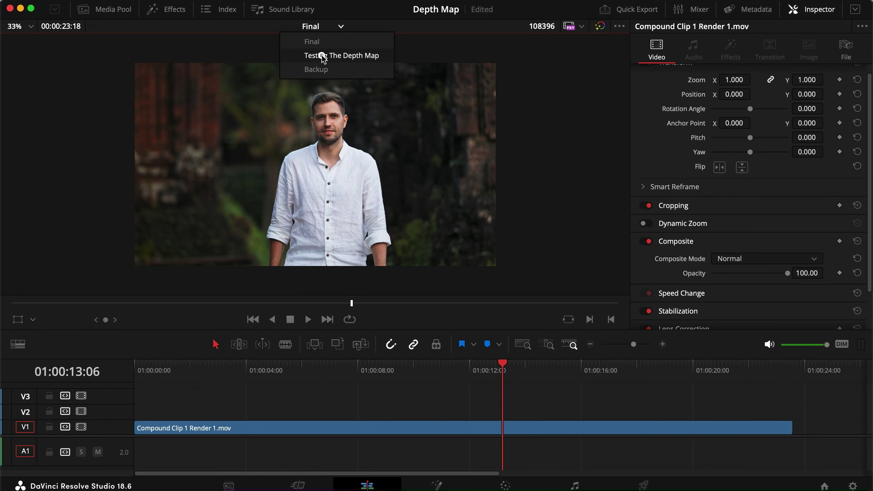
{"action": "left_click", "coordinate": [311, 55]}
Step: Keyframe the Text+ clip's Opacity from 100 at 01:00:09:13 to 0 at 01:00:10:12 for a fade-out
{"action": "left_click", "coordinate": [423, 375]}
{"action": "left_click_drag", "start_coordinate": [416, 379], "coordinate": [397, 375]}
{"action": "left_click", "coordinate": [424, 411]}
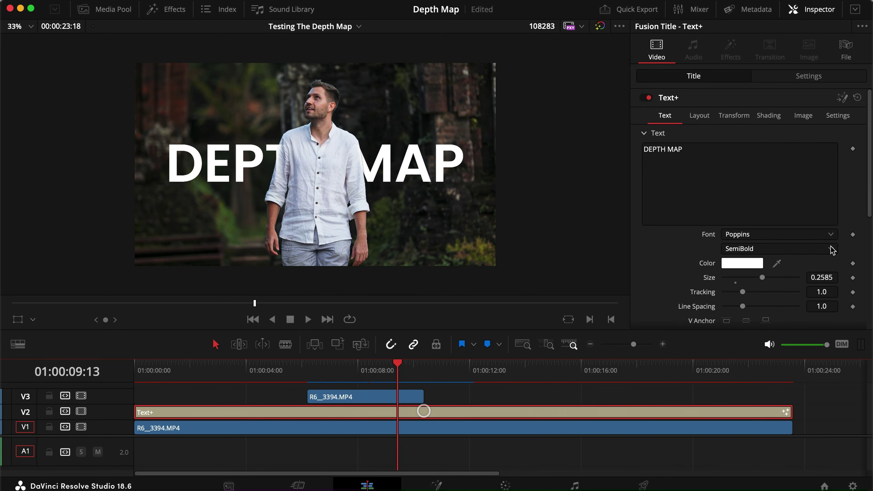
{"action": "left_click", "coordinate": [805, 76]}
{"action": "left_click", "coordinate": [840, 308]}
{"action": "left_click", "coordinate": [426, 378]}
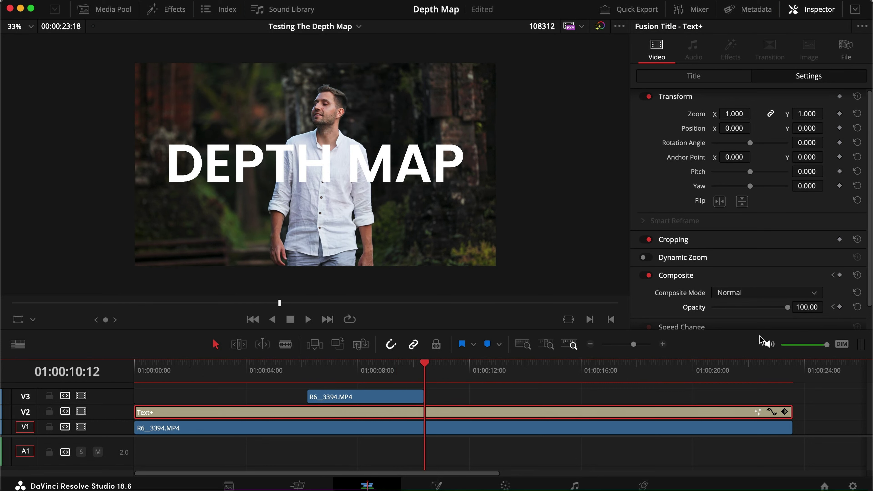
{"action": "left_click_drag", "start_coordinate": [775, 305], "coordinate": [631, 303]}
Step: Play back the title's fade-out, return to 01:00:09:19 and save the project
{"action": "key", "text": "space"}
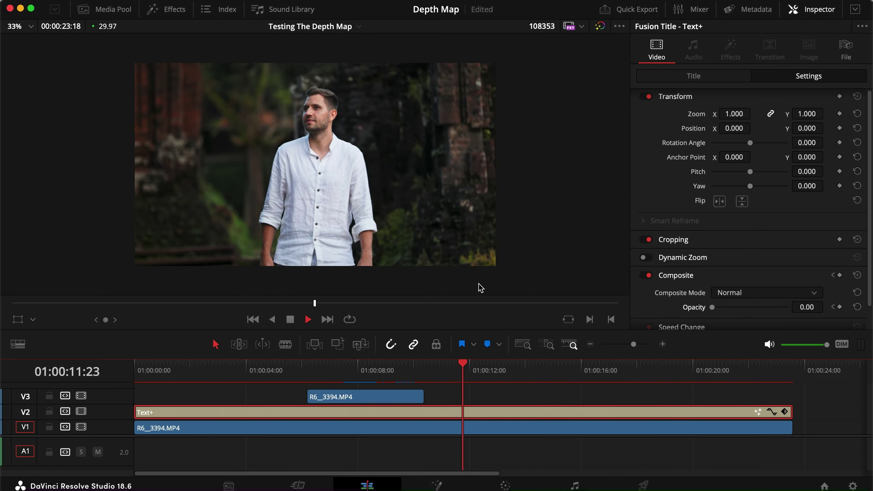
{"action": "key", "text": "space"}
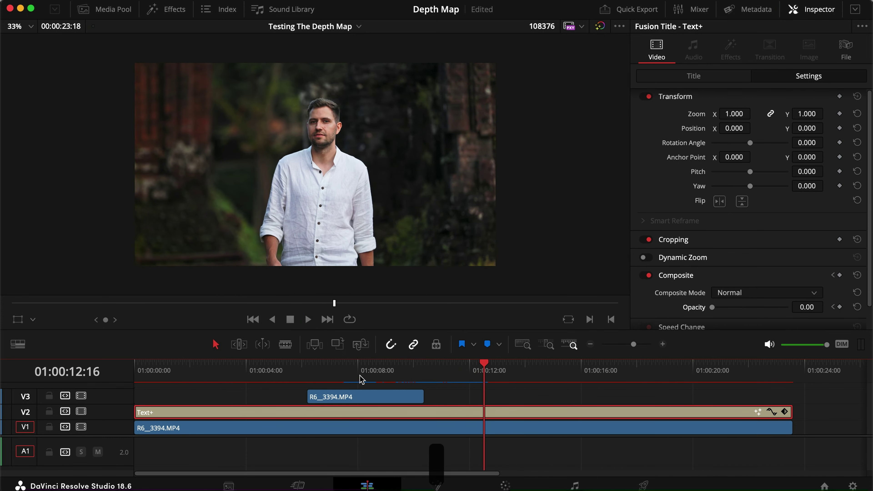
{"action": "left_click_drag", "start_coordinate": [364, 377], "coordinate": [402, 376]}
{"action": "key", "text": "super+s"}
{"action": "left_click", "coordinate": [446, 394]}
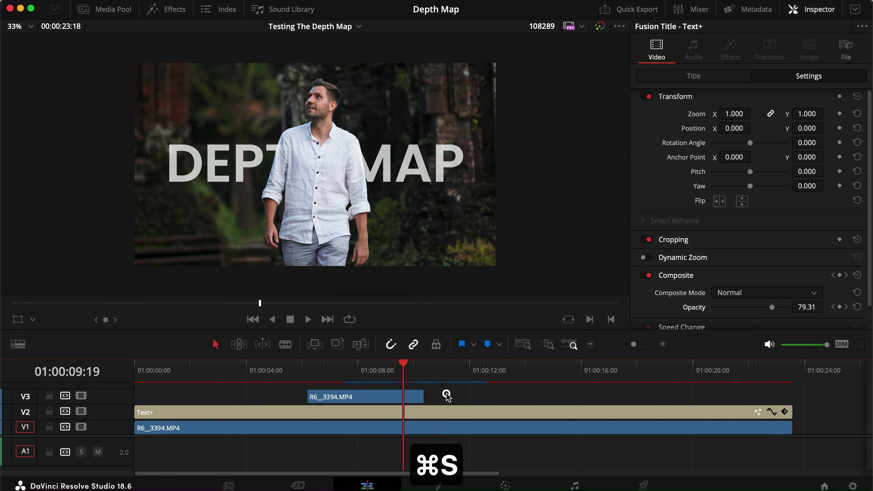